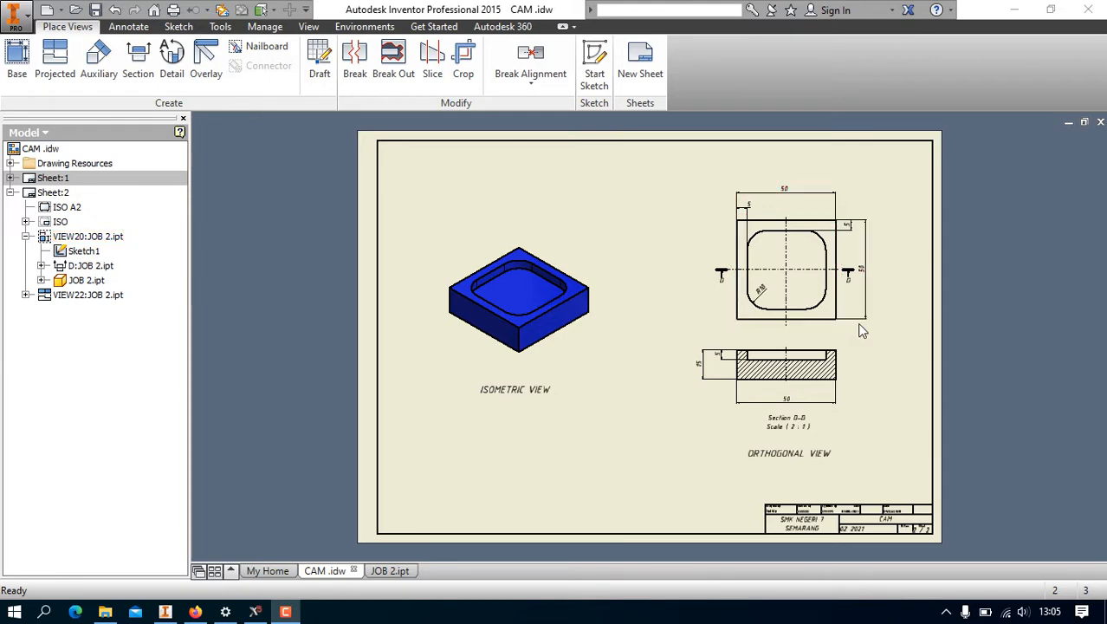
Examine the dimensioned orthogonal views and the isometric view of the pocketed block in the drawing
{"action": "scroll", "coordinate": [874, 249], "scroll_direction": "up", "scroll_amount": 4}
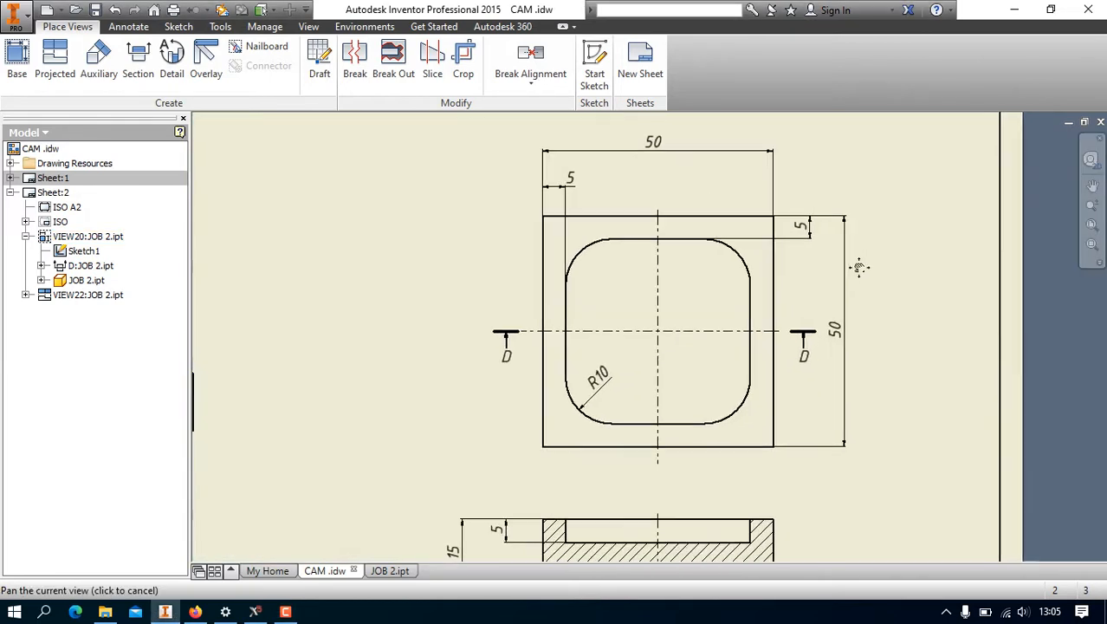
{"action": "scroll", "coordinate": [819, 303], "scroll_direction": "down", "scroll_amount": 3}
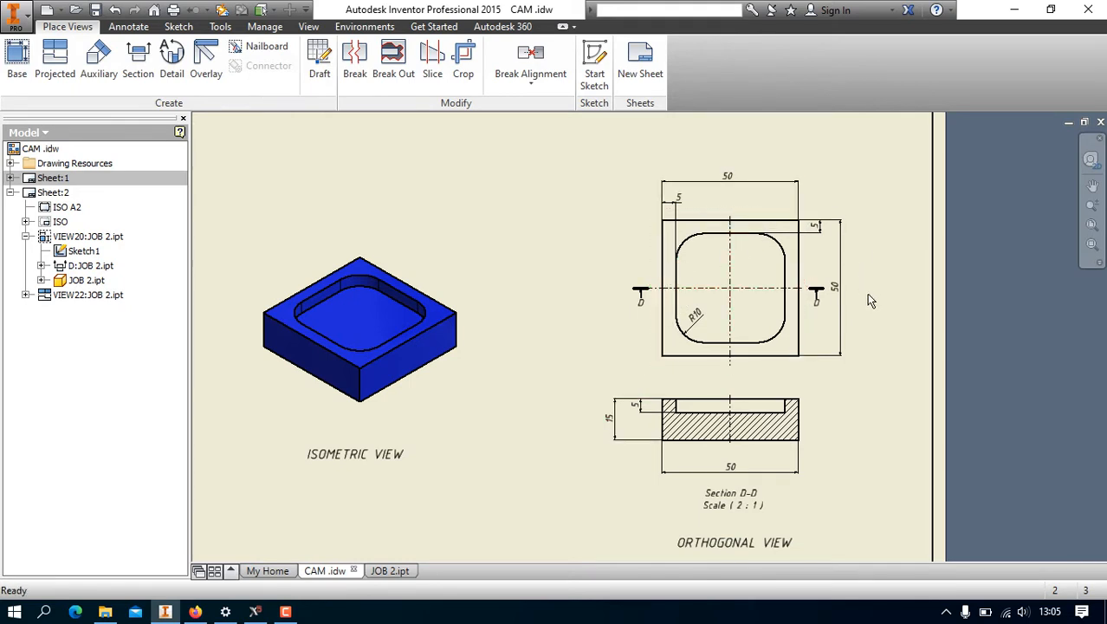
{"action": "left_click_drag", "start_coordinate": [839, 314], "coordinate": [802, 332]}
{"action": "mouse_move", "coordinate": [556, 380]}
{"action": "middle_mouse_down"}
{"action": "mouse_move", "coordinate": [598, 375]}
{"action": "mouse_move", "coordinate": [618, 354]}
{"action": "middle_mouse_up"}
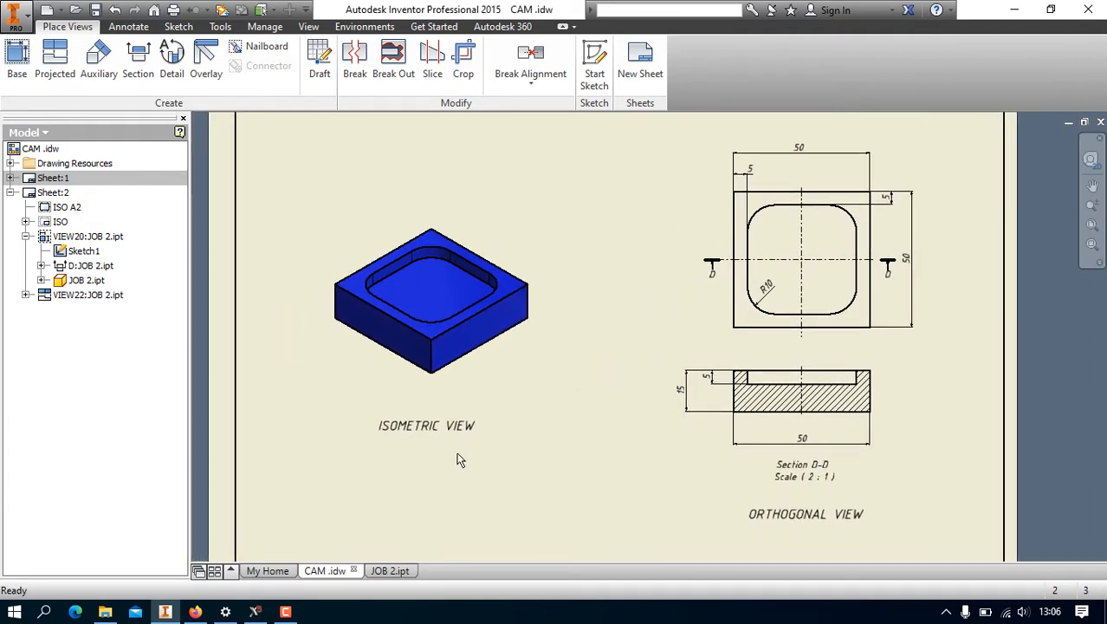
Switch to Mastercam and set the graphics view to Top
{"action": "left_click", "coordinate": [255, 611]}
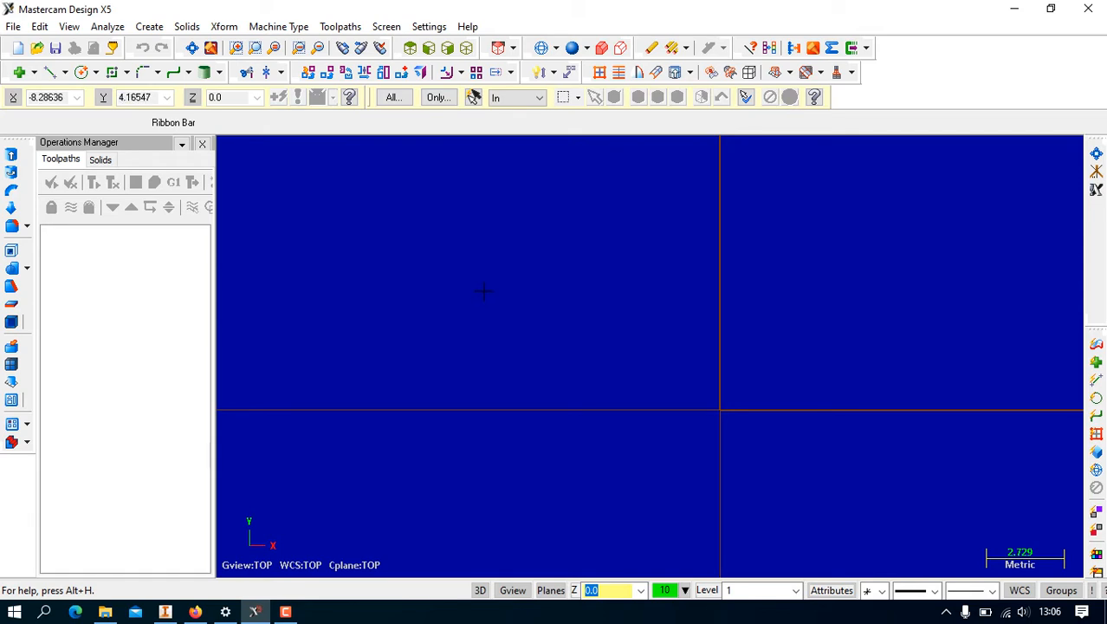
{"action": "middle_click_drag", "start_coordinate": [460, 306], "coordinate": [563, 179]}
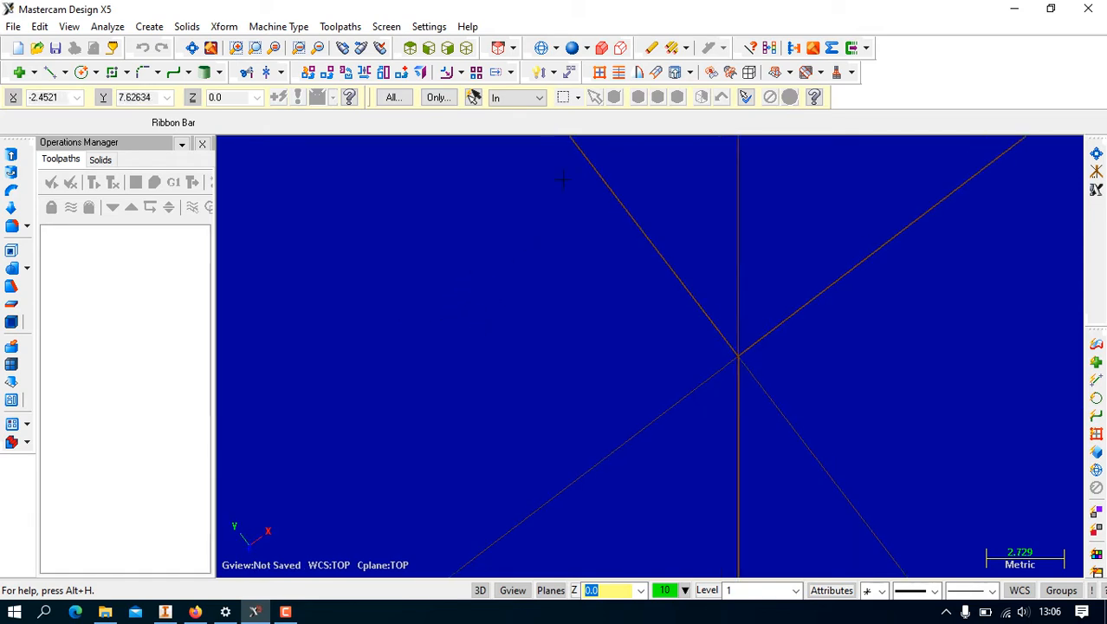
{"action": "left_click", "coordinate": [409, 47]}
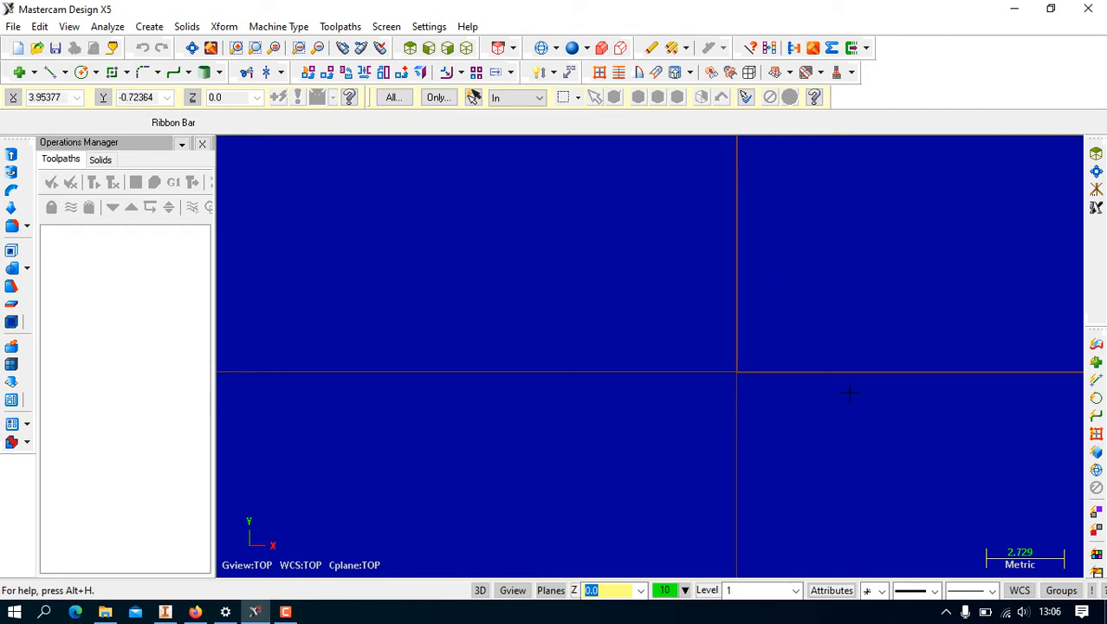
Sketch a rectangle about 3.9 mm wide and 3.8 mm high in the positive X and Y quadrant near the origin
{"action": "left_click", "coordinate": [115, 74]}
{"action": "left_click", "coordinate": [789, 227]}
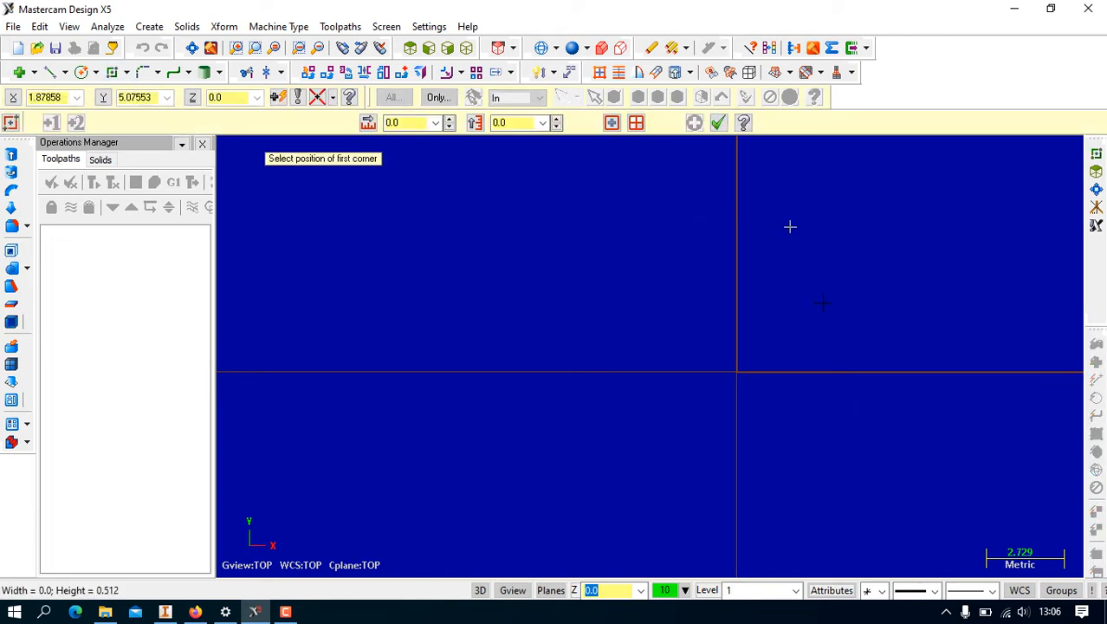
{"action": "left_click", "coordinate": [902, 336]}
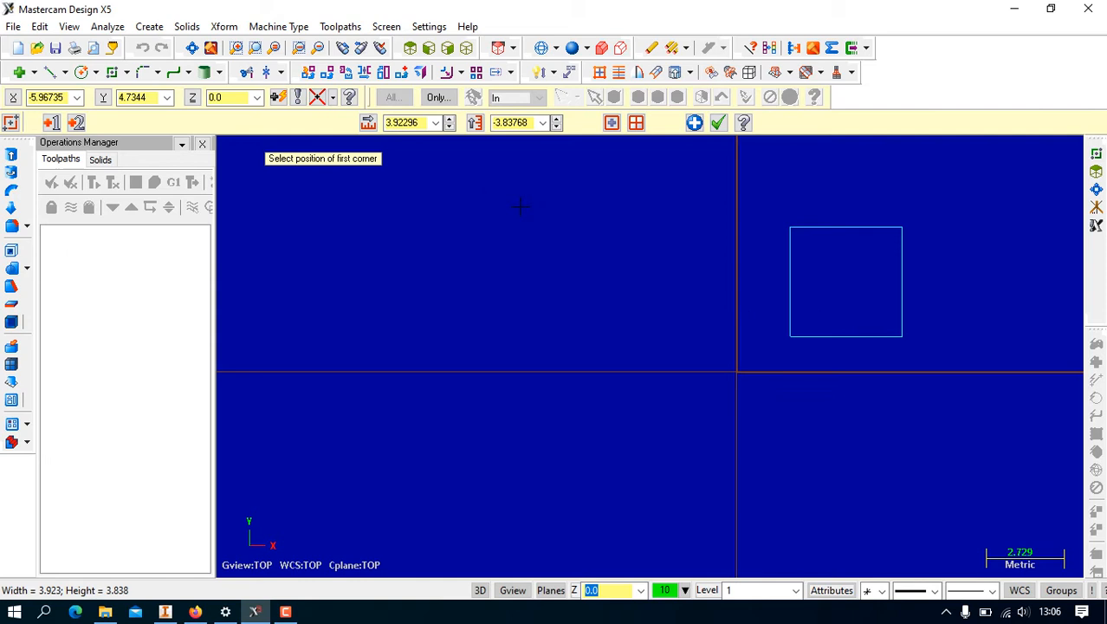
Set the new rectangle's width and height to 50 mm each
{"action": "left_click", "coordinate": [407, 124]}
{"action": "type", "text": "50"}
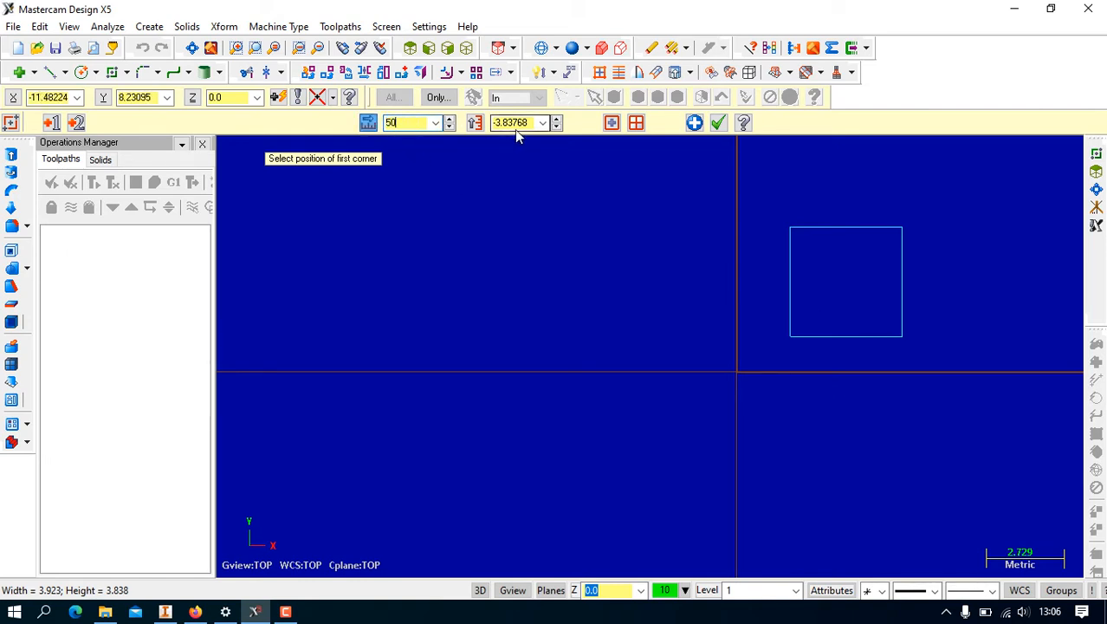
{"action": "left_click", "coordinate": [516, 123]}
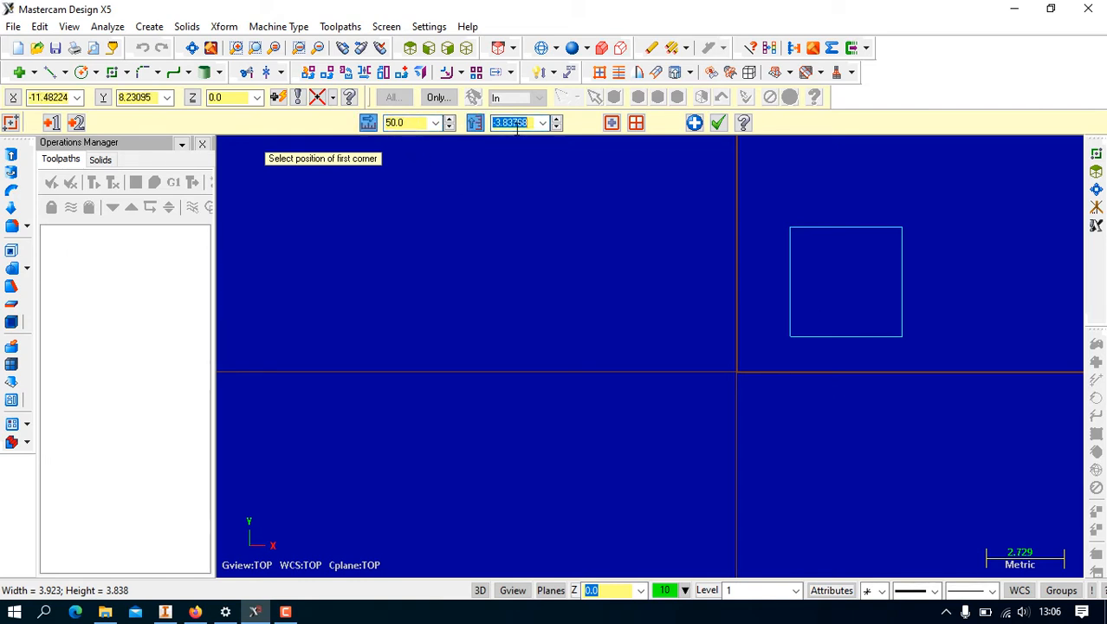
{"action": "type", "text": "50"}
{"action": "key", "text": "Return"}
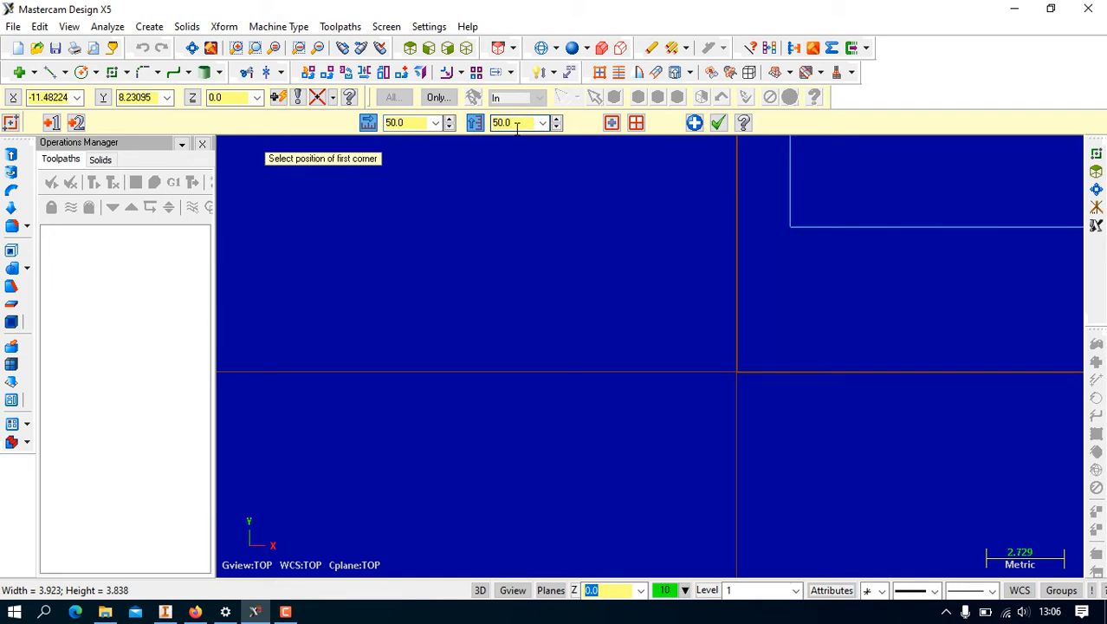
{"action": "left_click", "coordinate": [193, 48]}
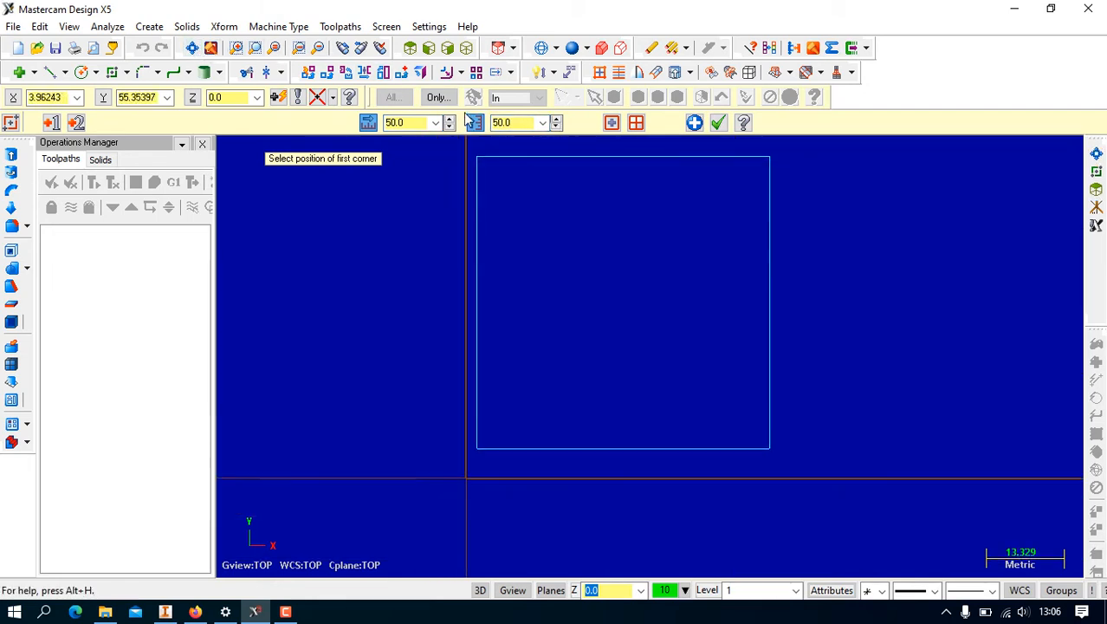
Translate the whole rectangle with the Move option, bringing its lower-left corner to the origin
{"action": "left_click", "coordinate": [223, 26]}
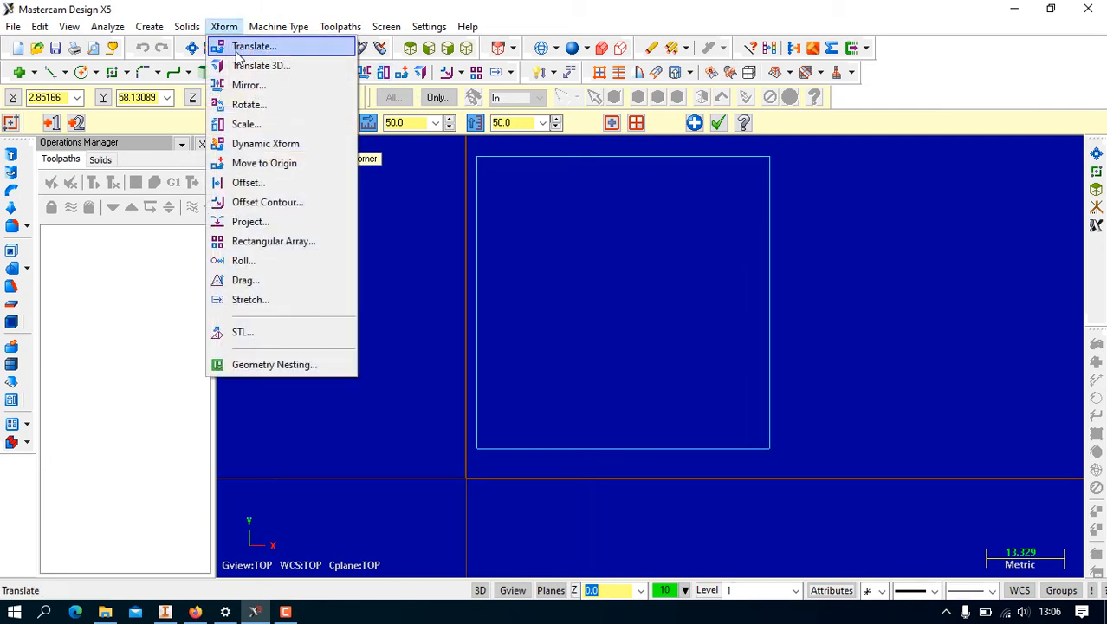
{"action": "left_click", "coordinate": [238, 52]}
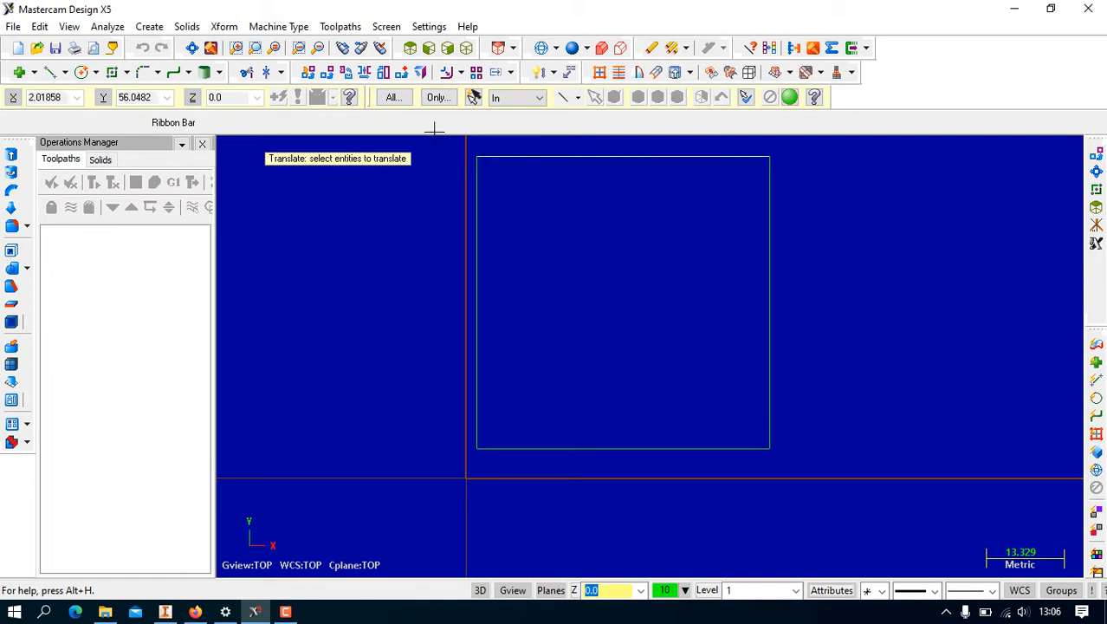
{"action": "left_click", "coordinate": [223, 26]}
{"action": "left_click", "coordinate": [238, 52]}
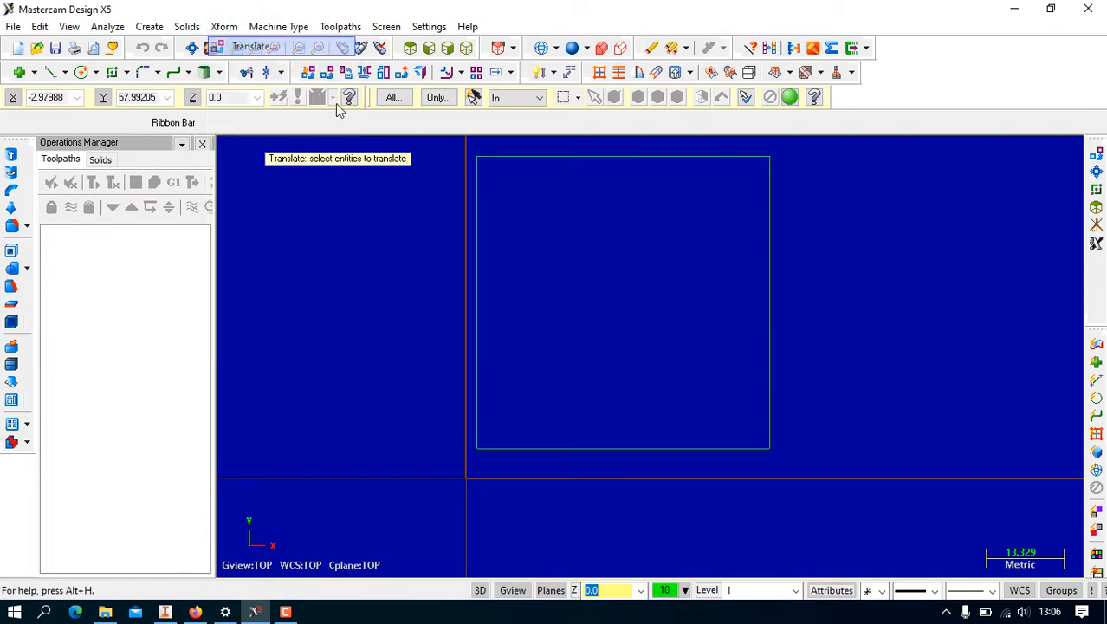
{"action": "left_click_drag", "start_coordinate": [472, 143], "coordinate": [831, 484]}
{"action": "key", "text": "Return"}
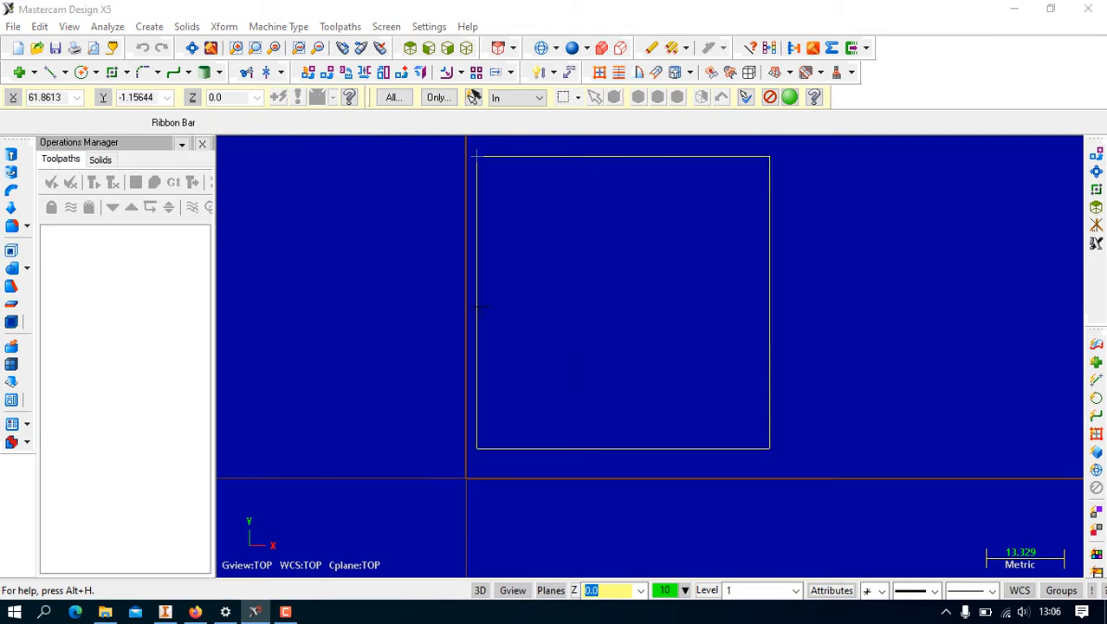
{"action": "left_click", "coordinate": [153, 129]}
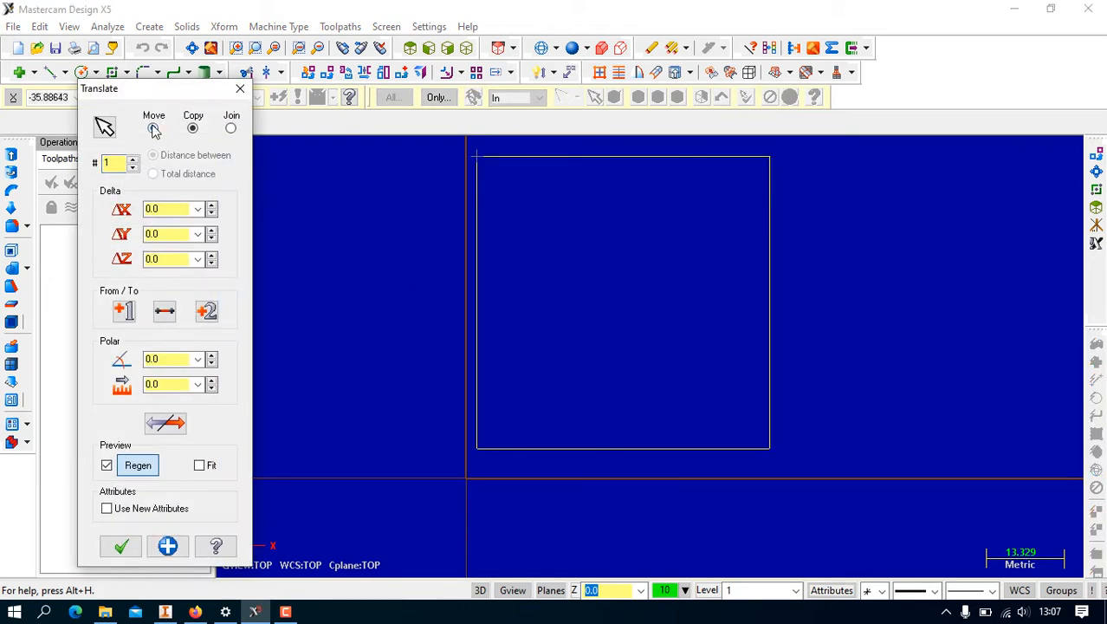
{"action": "left_click", "coordinate": [123, 310]}
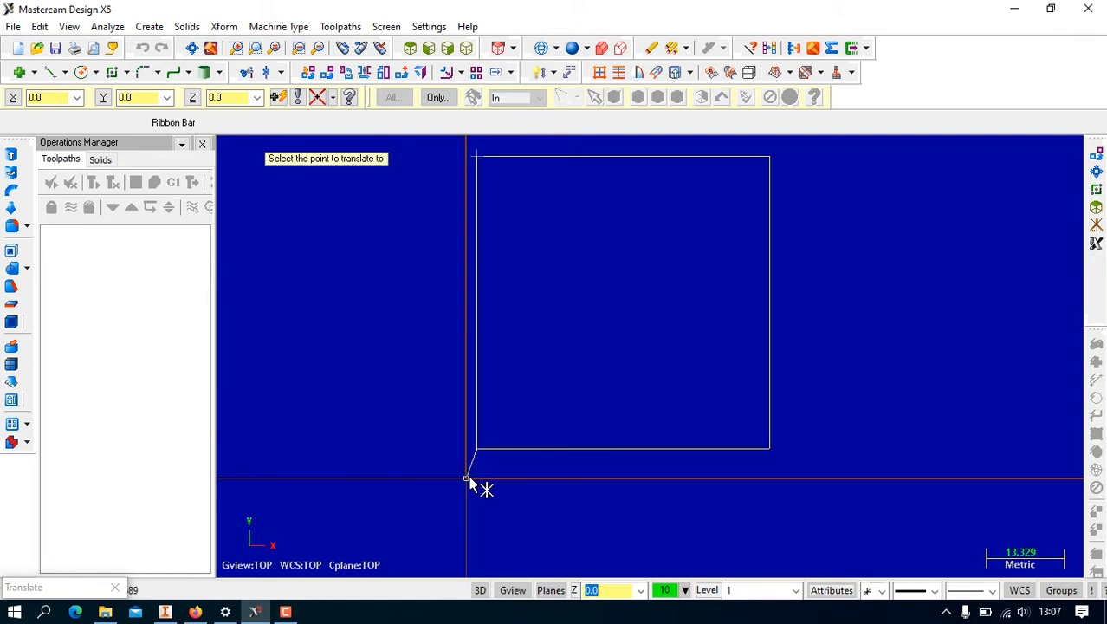
{"action": "left_click", "coordinate": [468, 479]}
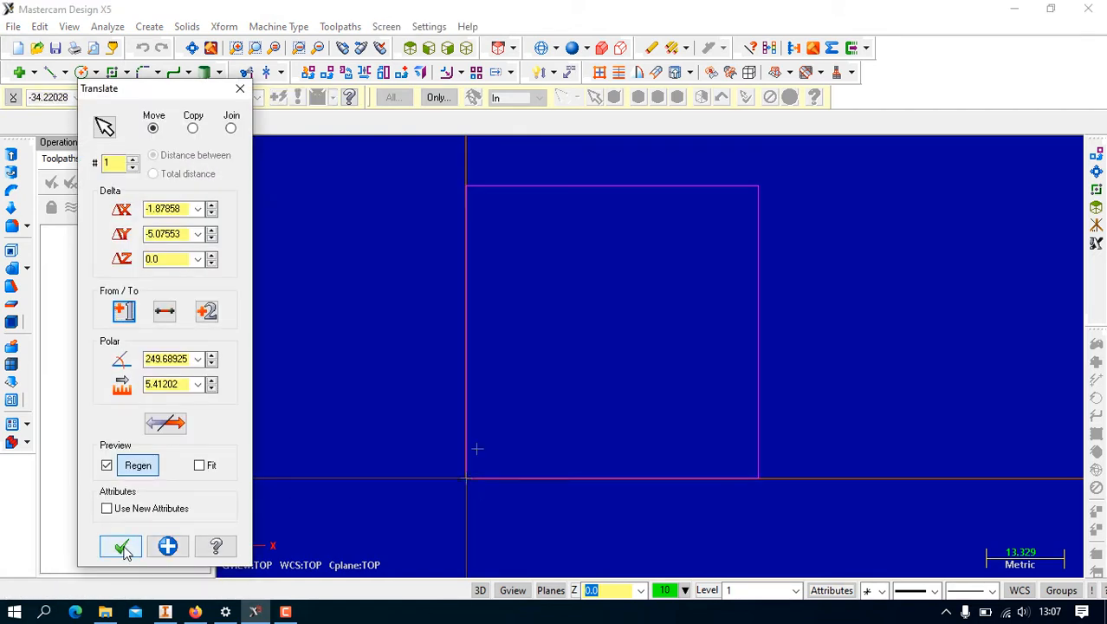
{"action": "left_click", "coordinate": [116, 541]}
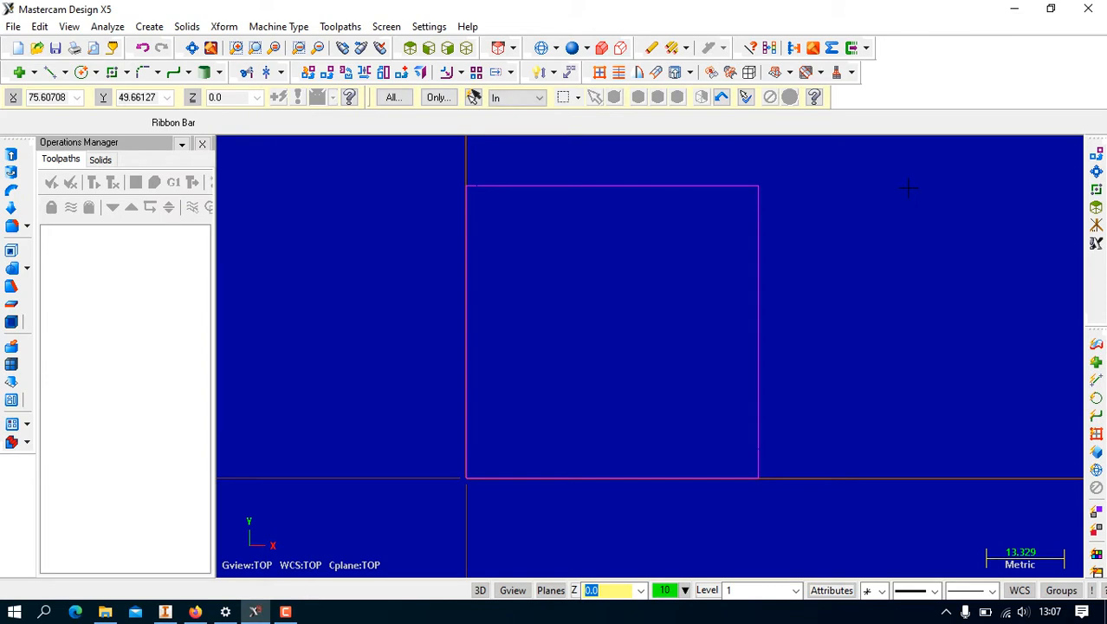
Offset copies of all four sides of the square inward by 5 mm
{"action": "left_click", "coordinate": [219, 27]}
{"action": "left_click", "coordinate": [251, 181]}
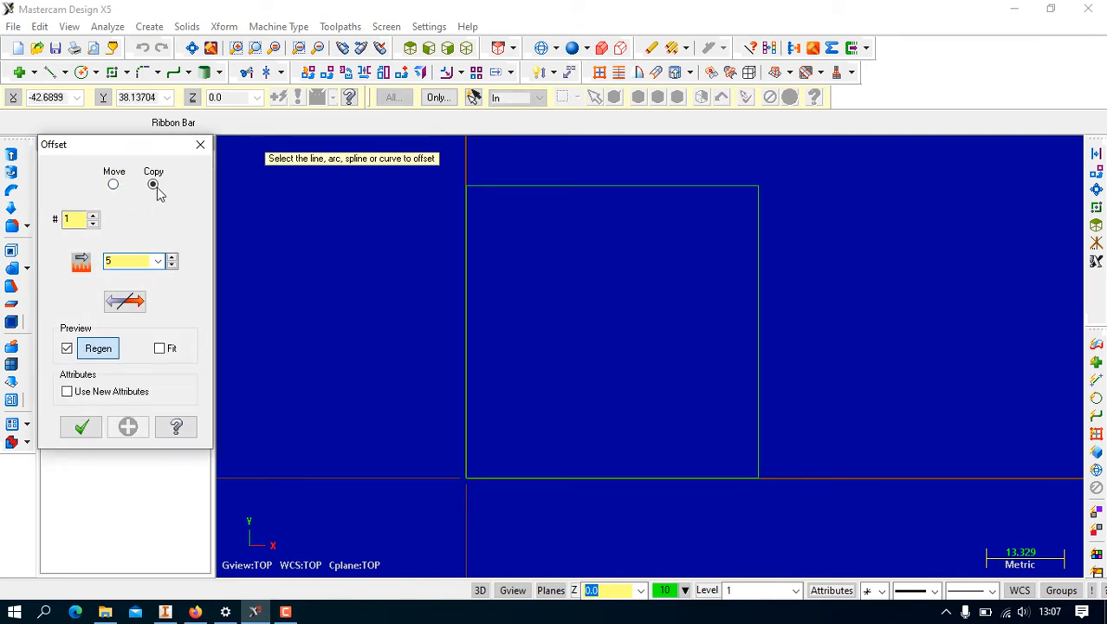
{"action": "left_click", "coordinate": [466, 254]}
{"action": "left_click", "coordinate": [519, 254]}
{"action": "left_click", "coordinate": [524, 186]}
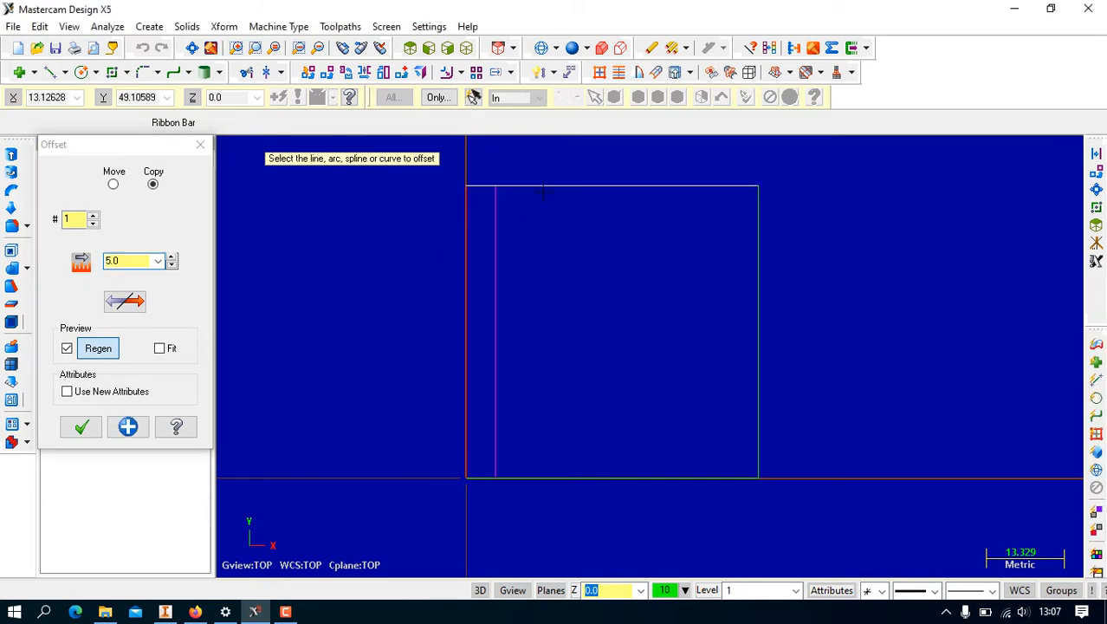
{"action": "left_click", "coordinate": [540, 245]}
{"action": "left_click", "coordinate": [759, 268]}
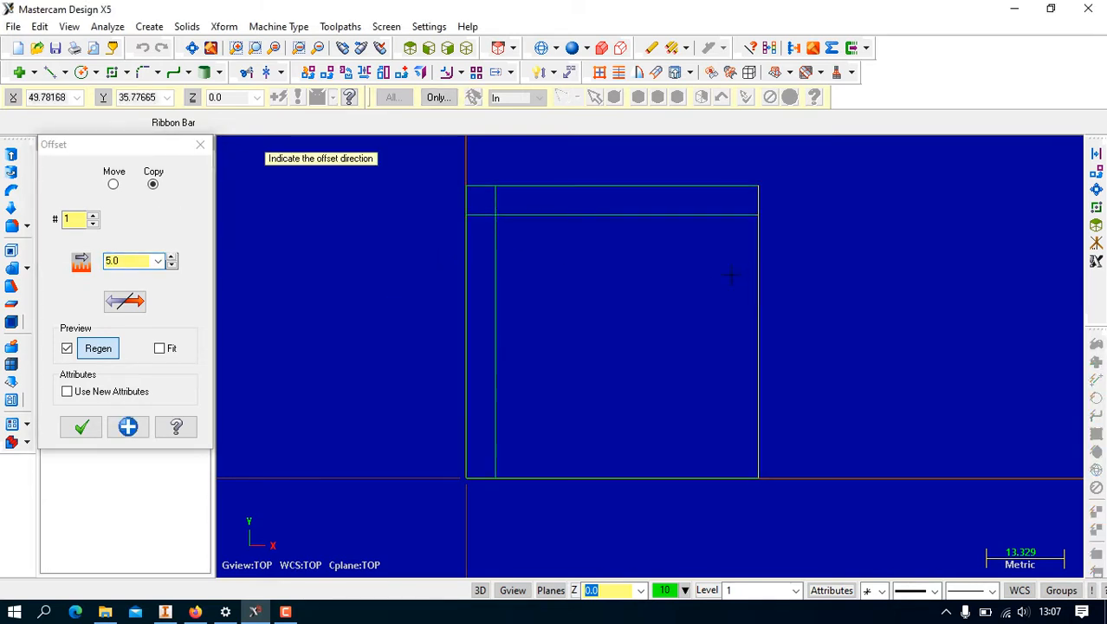
{"action": "left_click", "coordinate": [679, 270]}
{"action": "left_click", "coordinate": [631, 477]}
{"action": "left_click", "coordinate": [635, 427]}
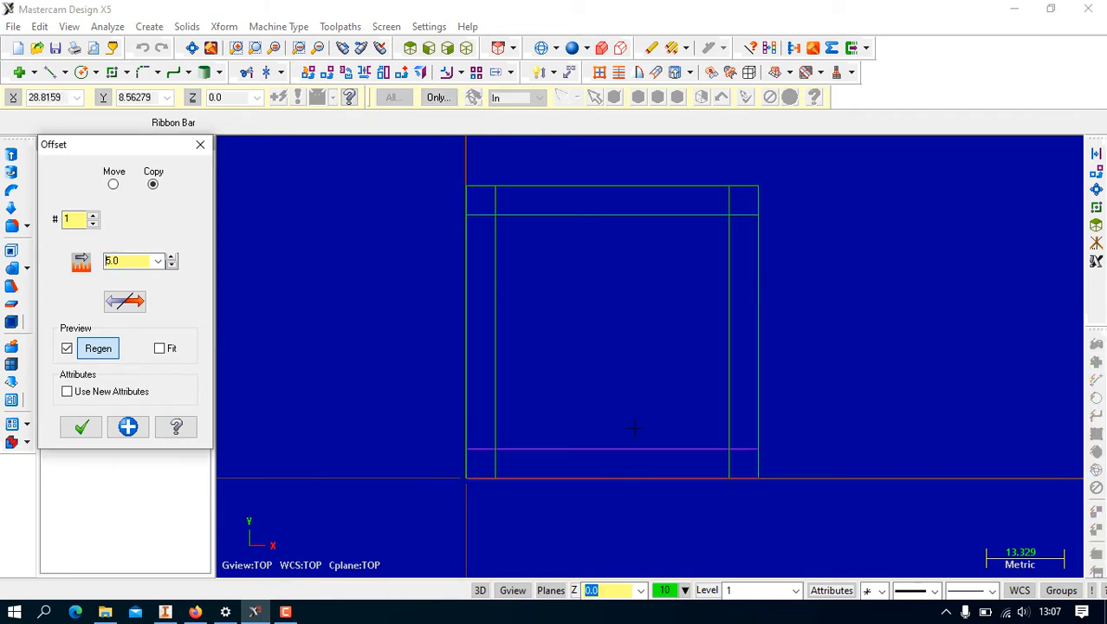
{"action": "left_click", "coordinate": [81, 426]}
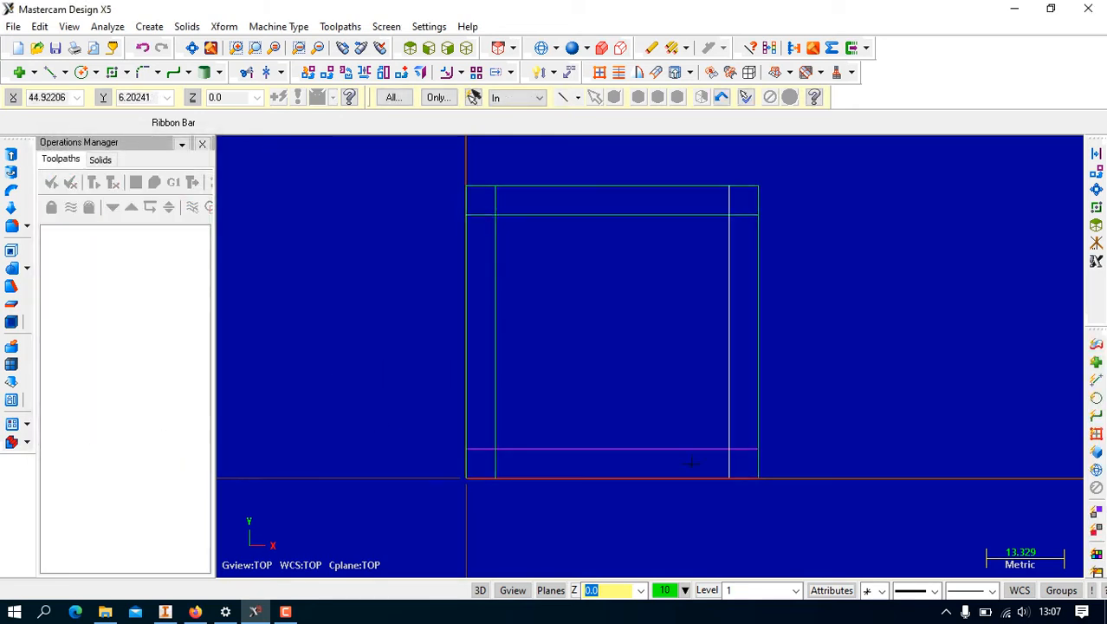
Fillet the four corners of the inner square with a radius of 10 mm
{"action": "left_click", "coordinate": [158, 74]}
{"action": "left_click", "coordinate": [172, 101]}
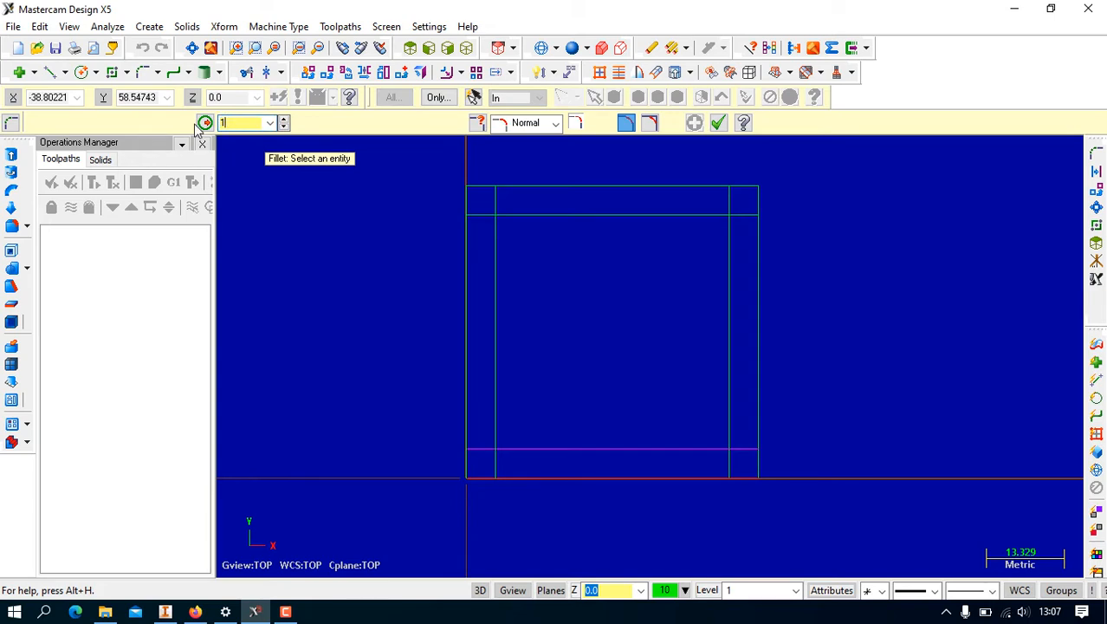
{"action": "left_click", "coordinate": [530, 215]}
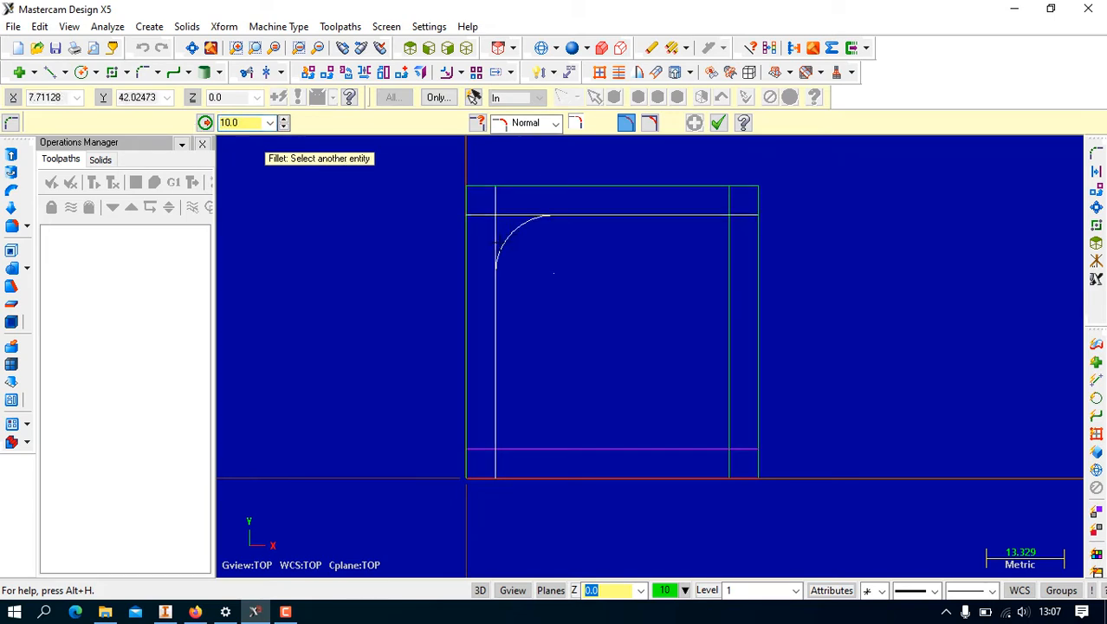
{"action": "left_click", "coordinate": [496, 318]}
{"action": "left_click", "coordinate": [493, 369]}
{"action": "left_click", "coordinate": [526, 450]}
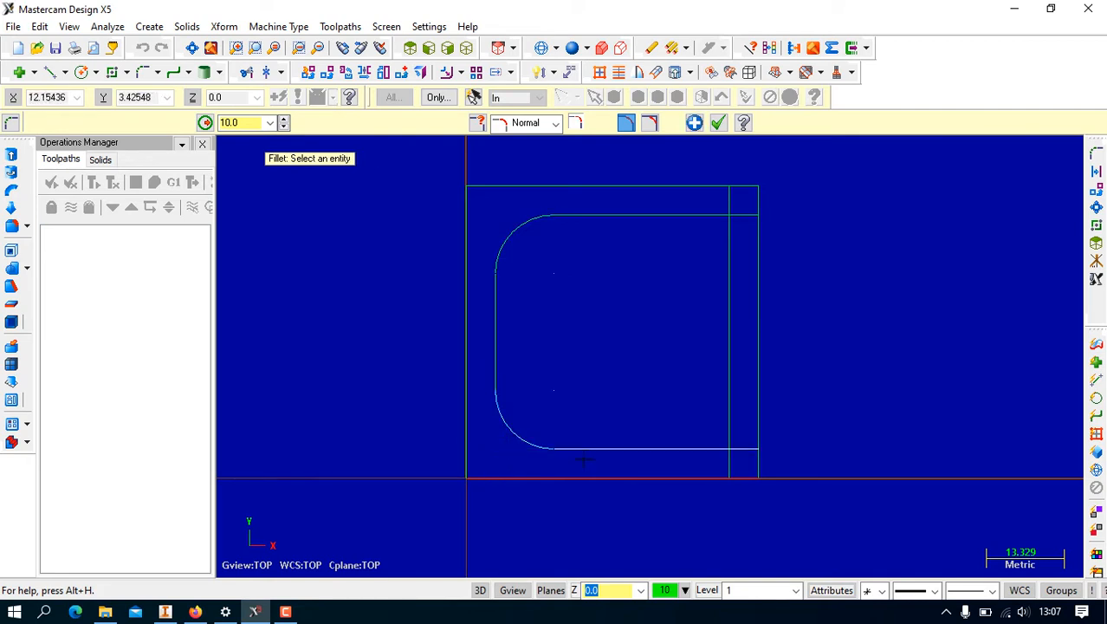
{"action": "left_click", "coordinate": [589, 448]}
{"action": "left_click", "coordinate": [729, 373]}
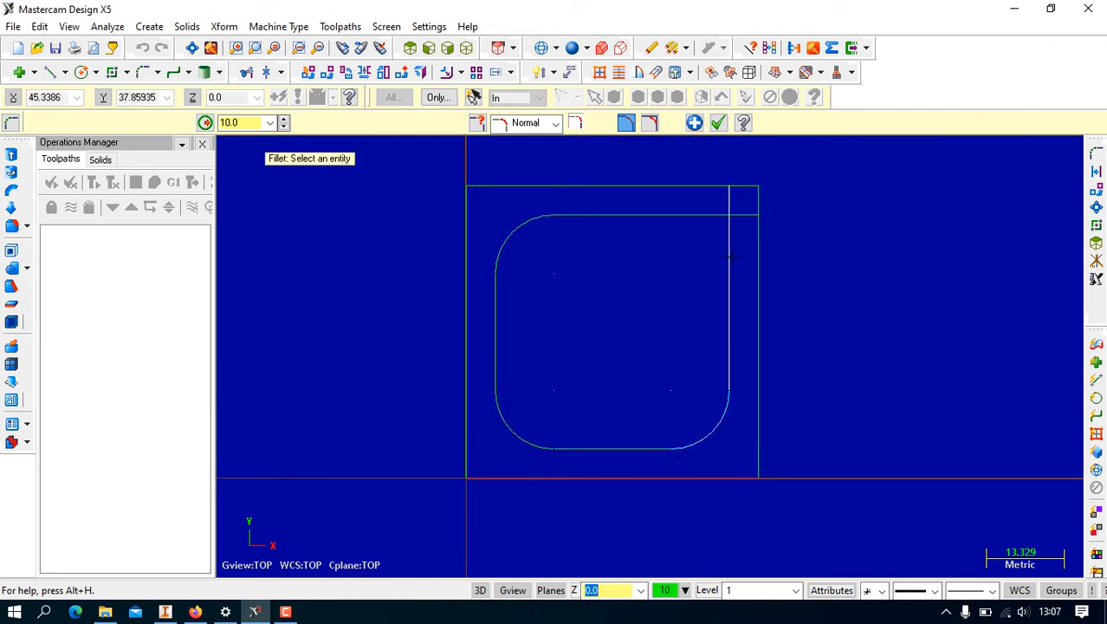
{"action": "left_click", "coordinate": [697, 215]}
{"action": "left_click", "coordinate": [728, 259]}
{"action": "right_click", "coordinate": [876, 206]}
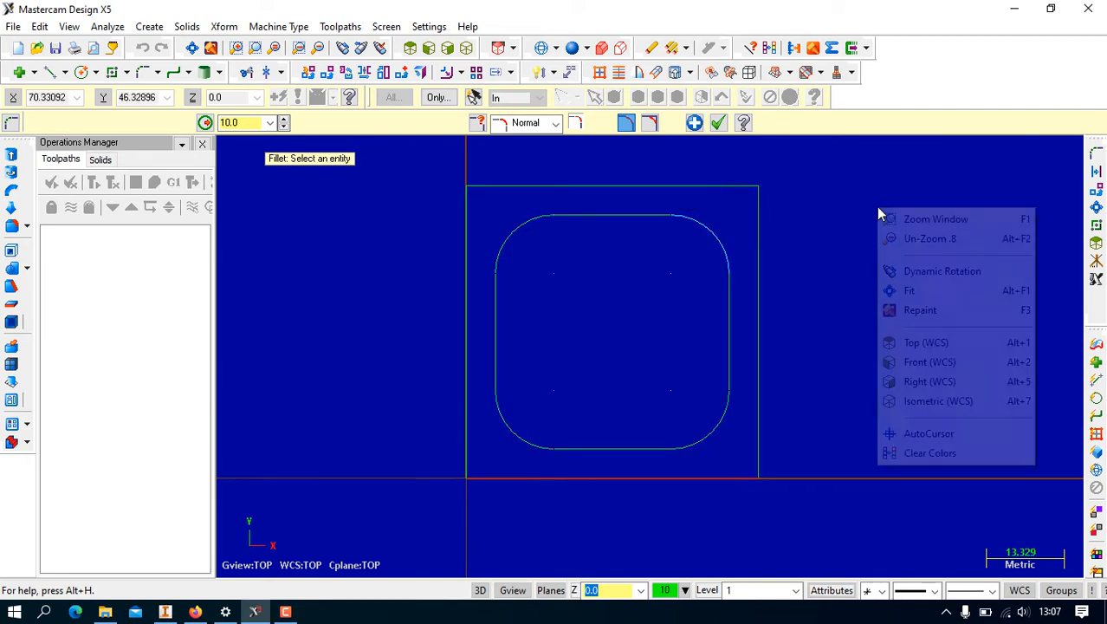
Display the geometry in isometric view and assign the MILL 3 - AXIS VMC MM.MMD-5 machine definition
{"action": "left_click", "coordinate": [466, 48]}
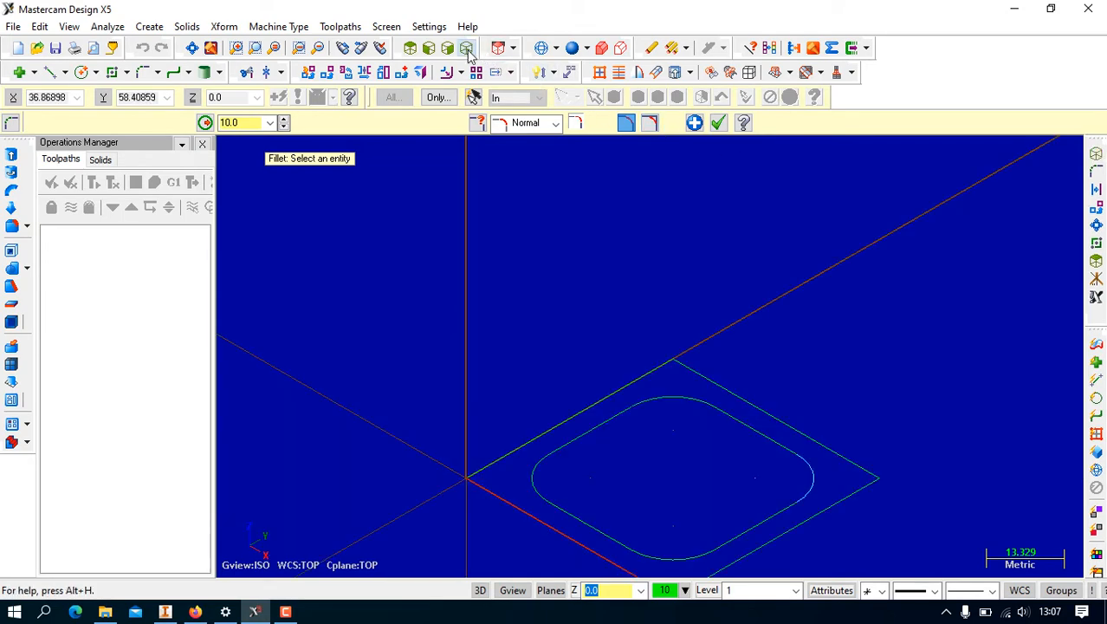
{"action": "left_click", "coordinate": [194, 49]}
{"action": "scroll", "coordinate": [629, 260], "scroll_direction": "down", "scroll_amount": 3}
{"action": "scroll", "coordinate": [630, 260], "scroll_direction": "down", "scroll_amount": 1}
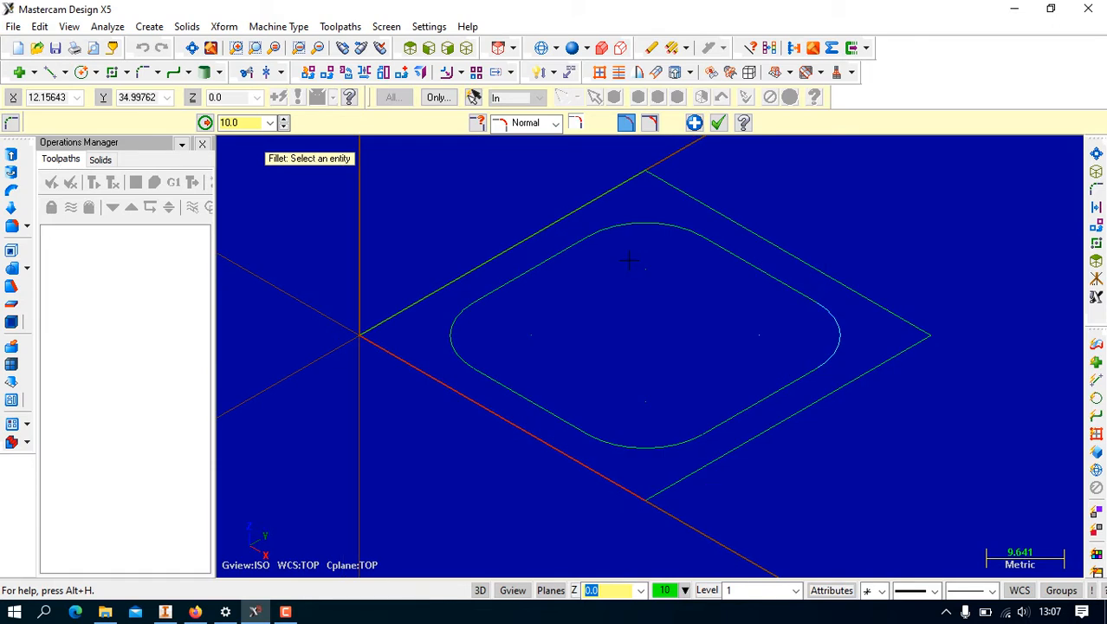
{"action": "left_click", "coordinate": [298, 30]}
{"action": "mouse_move", "coordinate": [309, 50]}
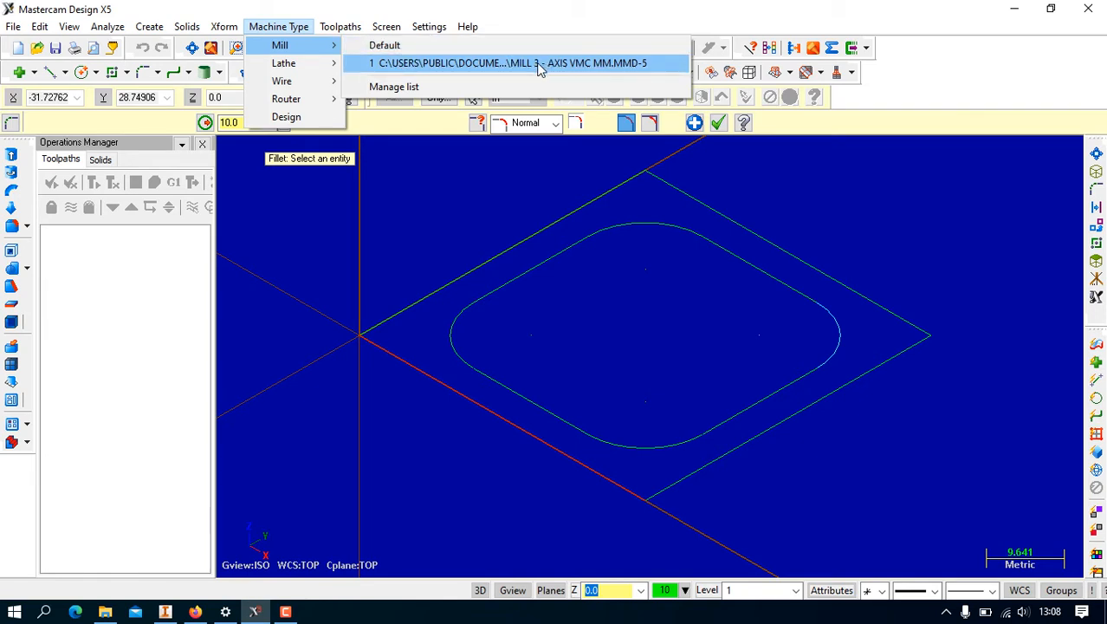
{"action": "left_click", "coordinate": [604, 73]}
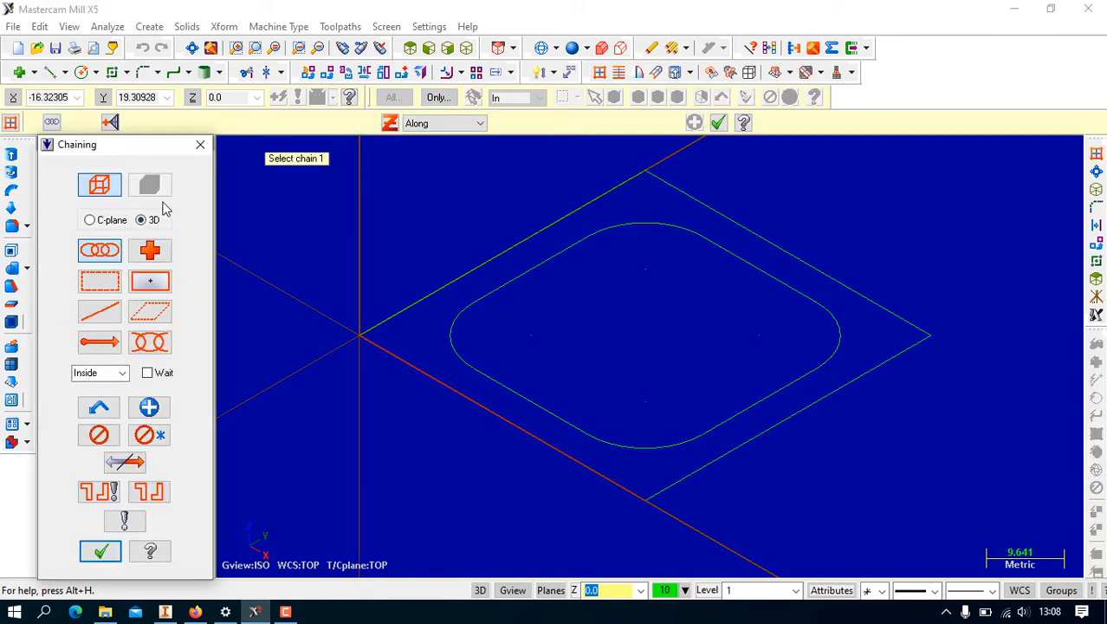
{"action": "left_click", "coordinate": [200, 144]}
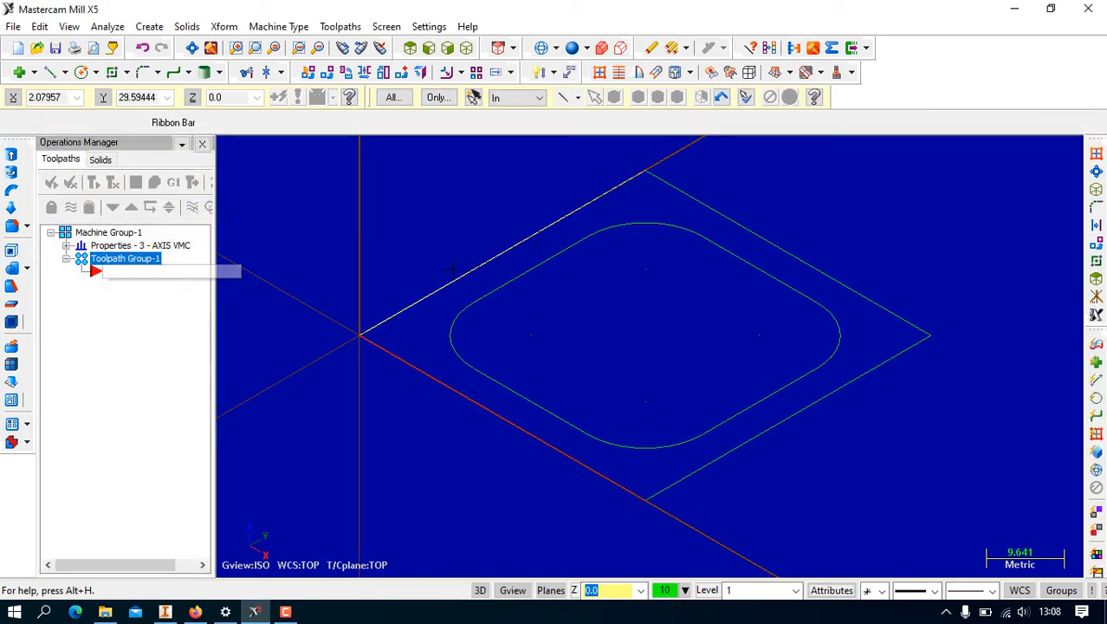
Set up a displayed rectangular wireframe stock measuring 50 mm in X, 50 mm in Y and 15 mm in Z
{"action": "left_click", "coordinate": [66, 245]}
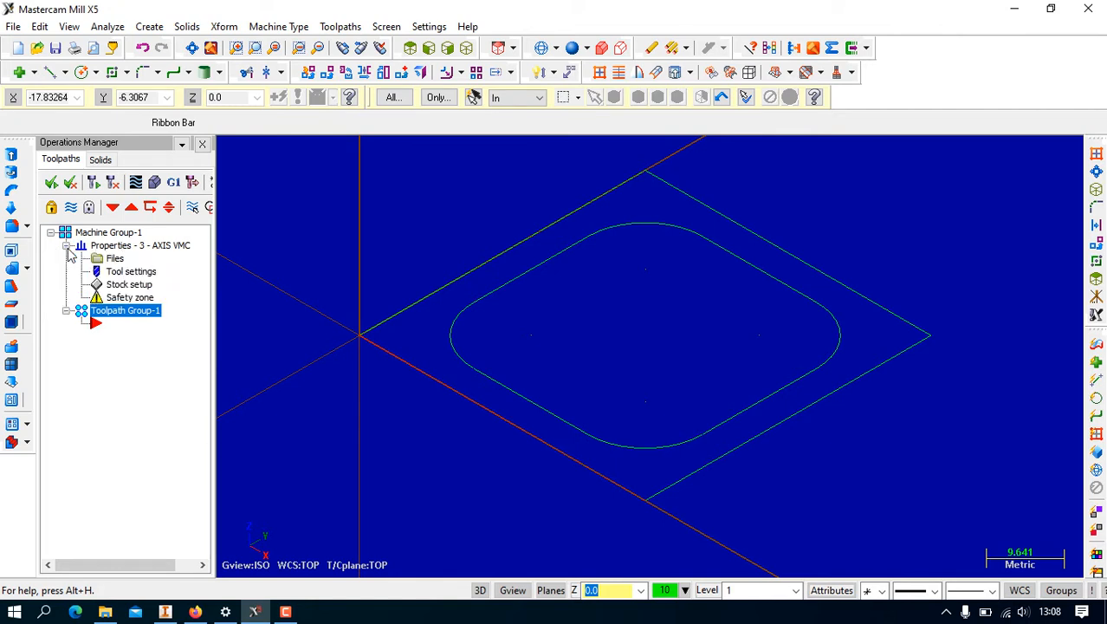
{"action": "left_click", "coordinate": [123, 288]}
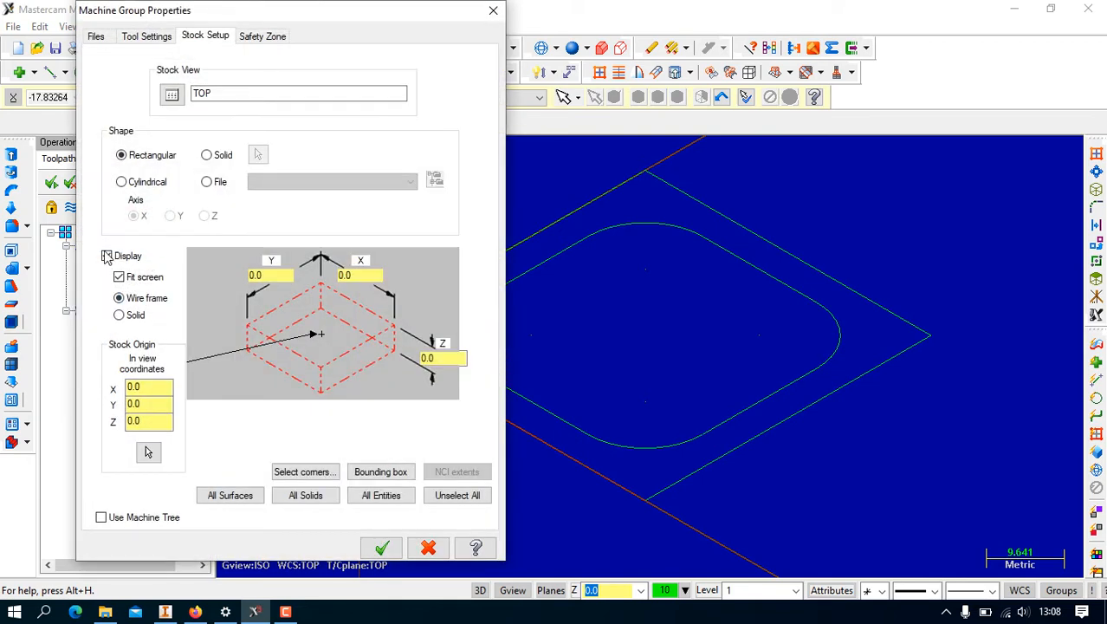
{"action": "left_click_drag", "start_coordinate": [284, 279], "coordinate": [206, 282]}
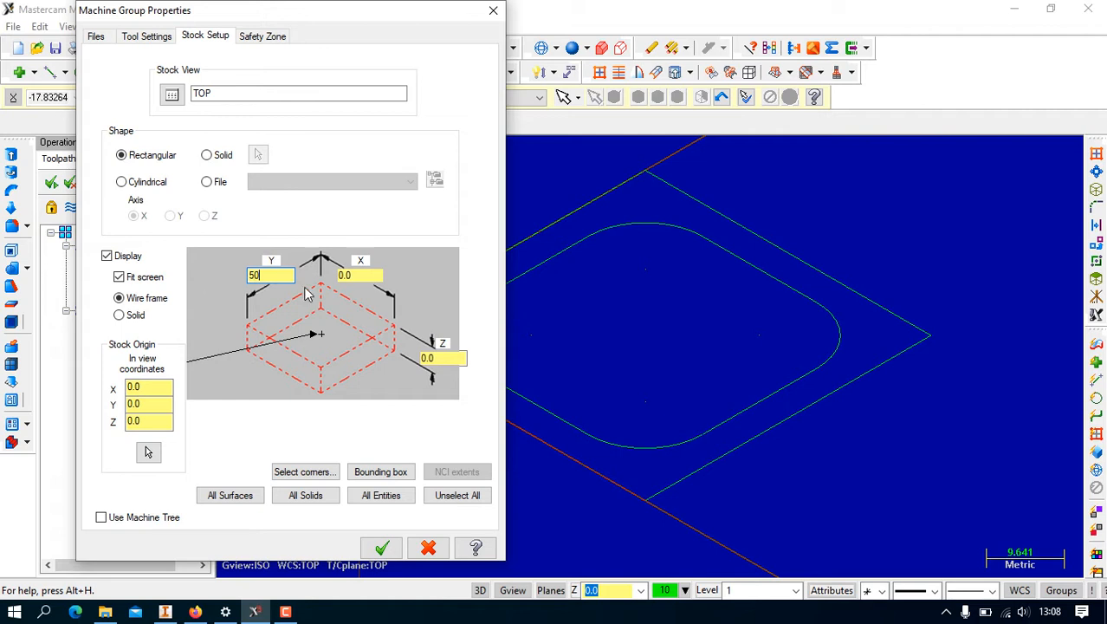
{"action": "key", "text": "Tab"}
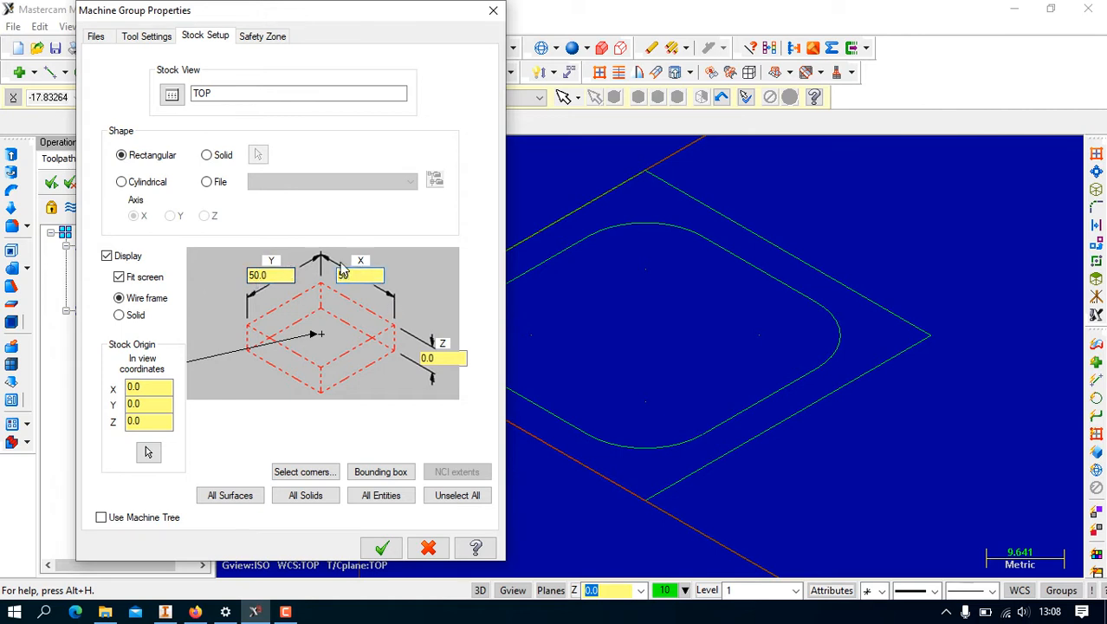
{"action": "key", "text": "Tab"}
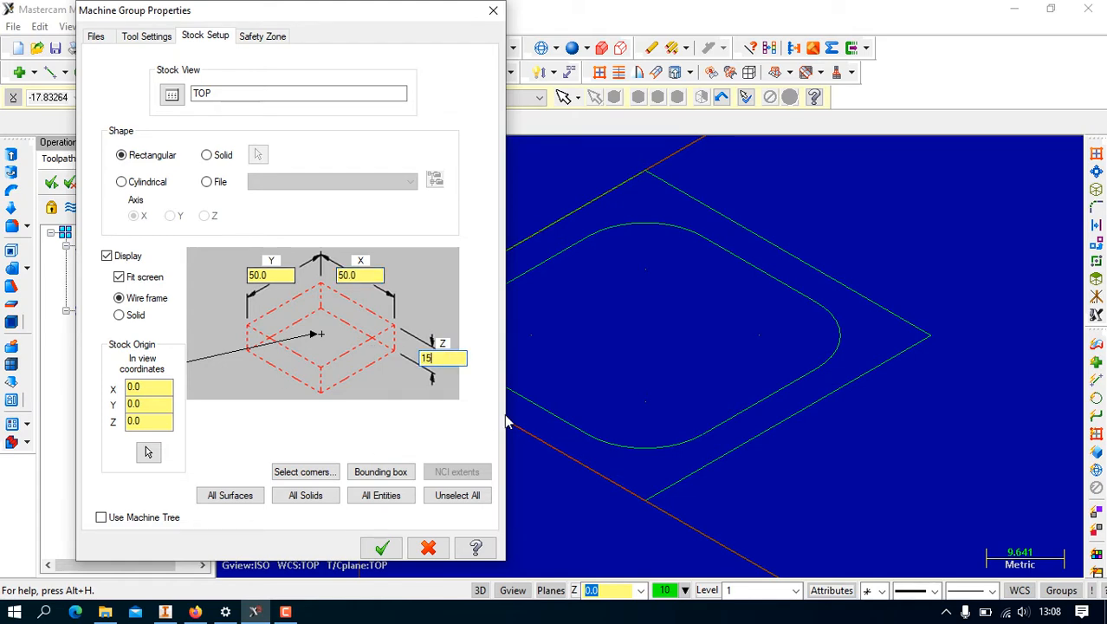
{"action": "left_click", "coordinate": [384, 551]}
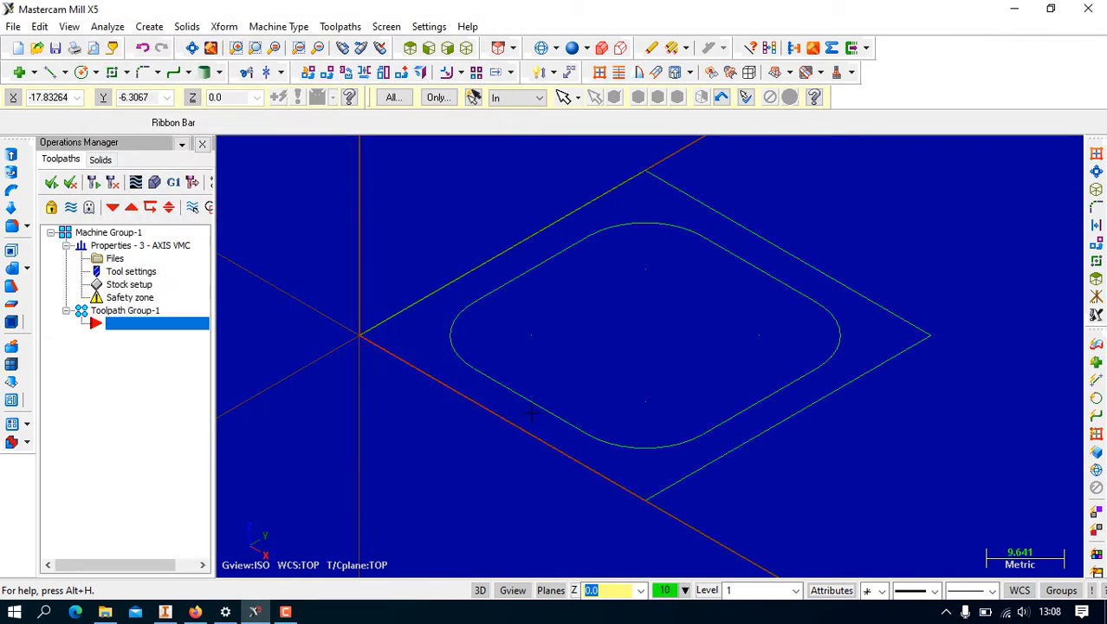
Set the stock origin to X 25 and Y 25, and check the block in top and isometric views
{"action": "scroll", "coordinate": [561, 314], "scroll_direction": "down", "scroll_amount": 2}
{"action": "scroll", "coordinate": [561, 313], "scroll_direction": "down", "scroll_amount": 2}
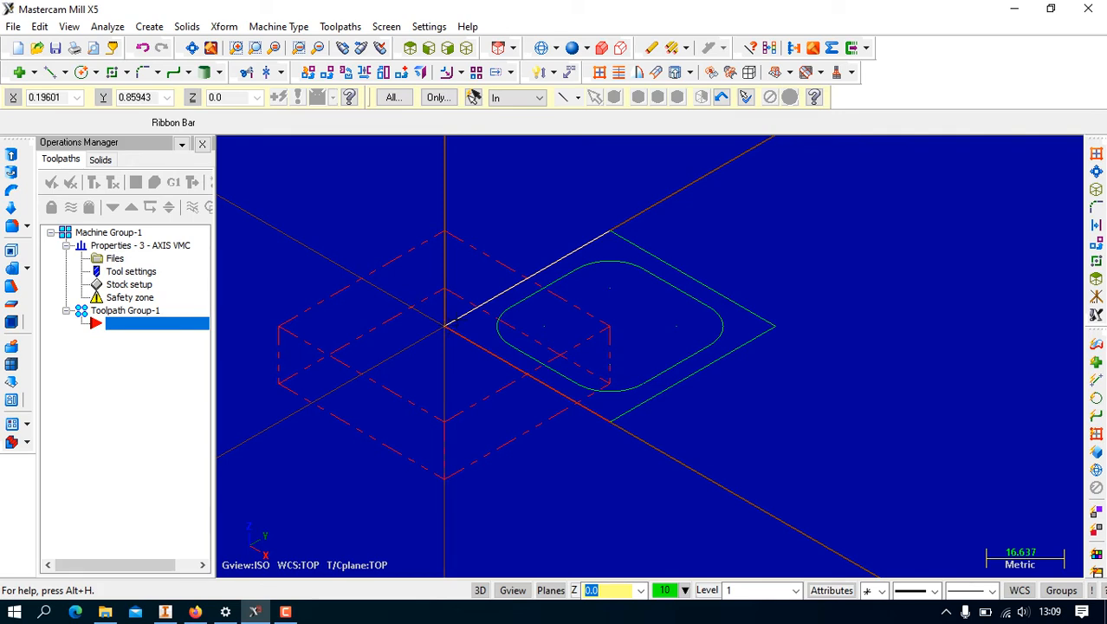
{"action": "left_click", "coordinate": [136, 289]}
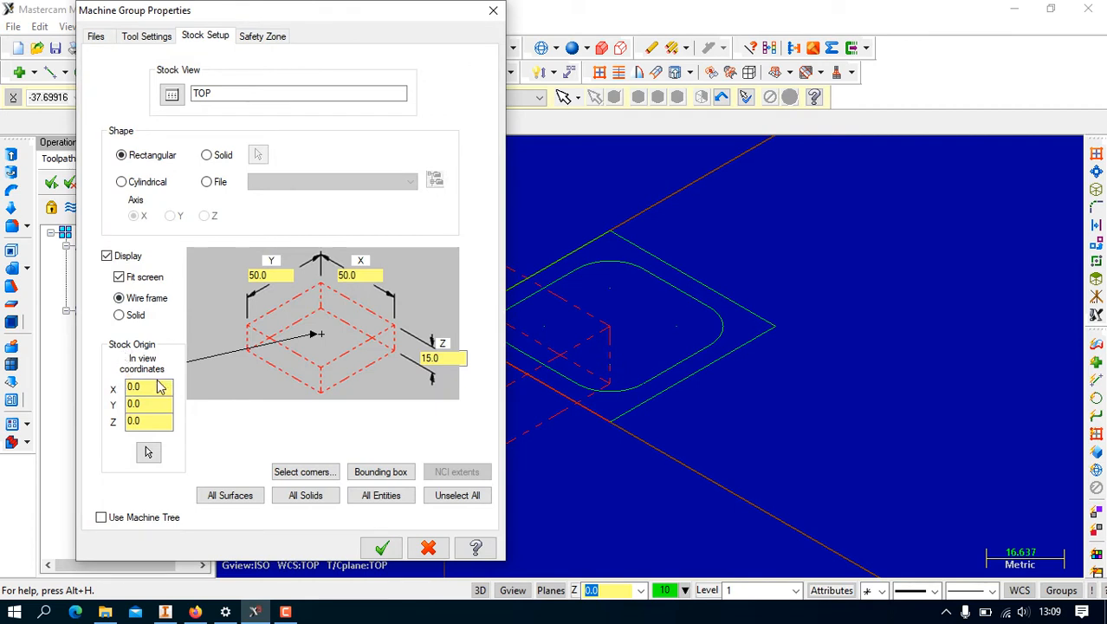
{"action": "left_click_drag", "start_coordinate": [159, 387], "coordinate": [102, 387]}
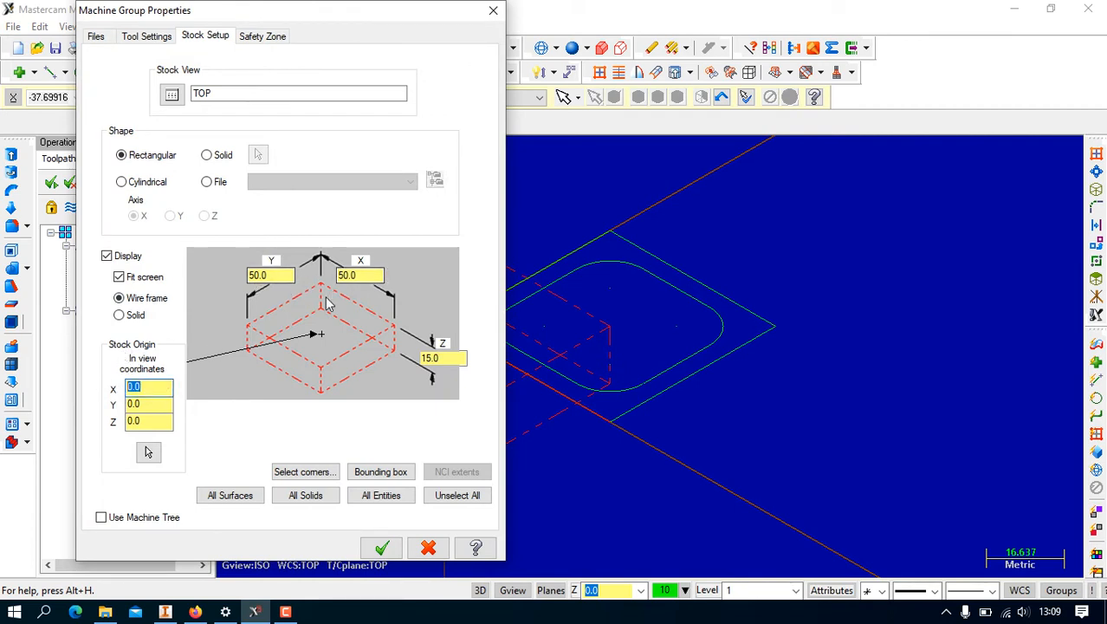
{"action": "type", "text": "25"}
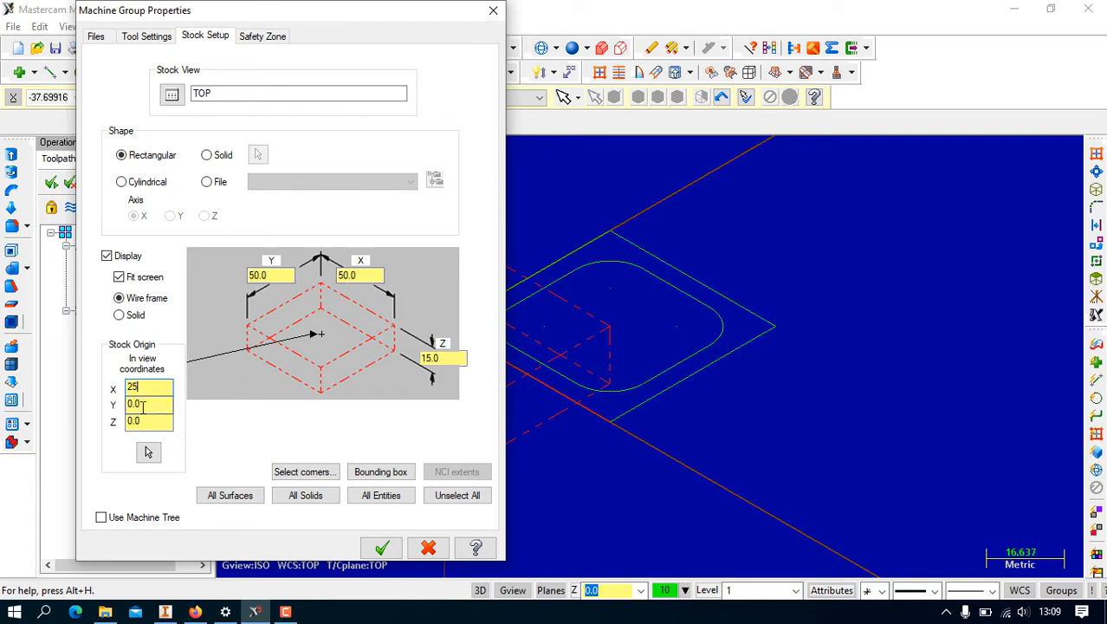
{"action": "left_click_drag", "start_coordinate": [143, 407], "coordinate": [111, 410]}
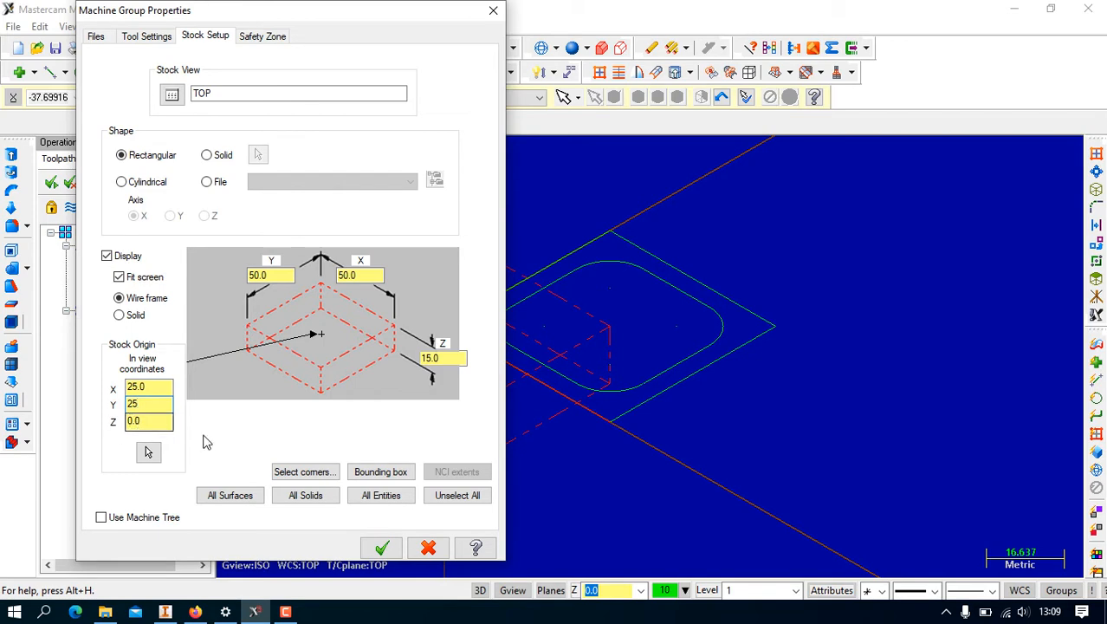
{"action": "left_click", "coordinate": [383, 549]}
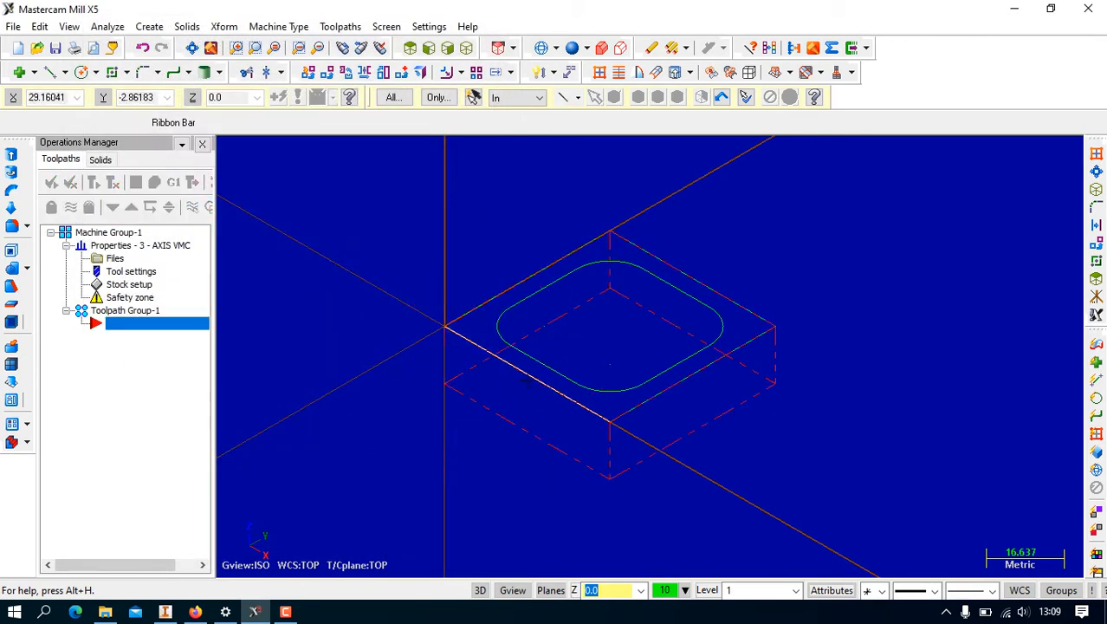
{"action": "left_click", "coordinate": [410, 48]}
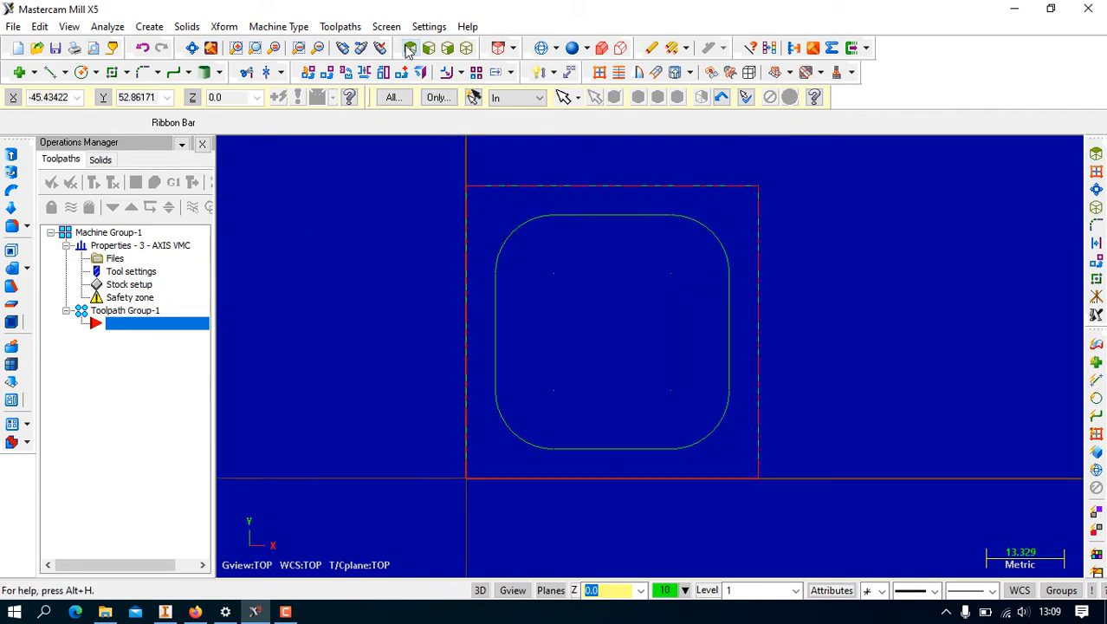
{"action": "left_click", "coordinate": [466, 47]}
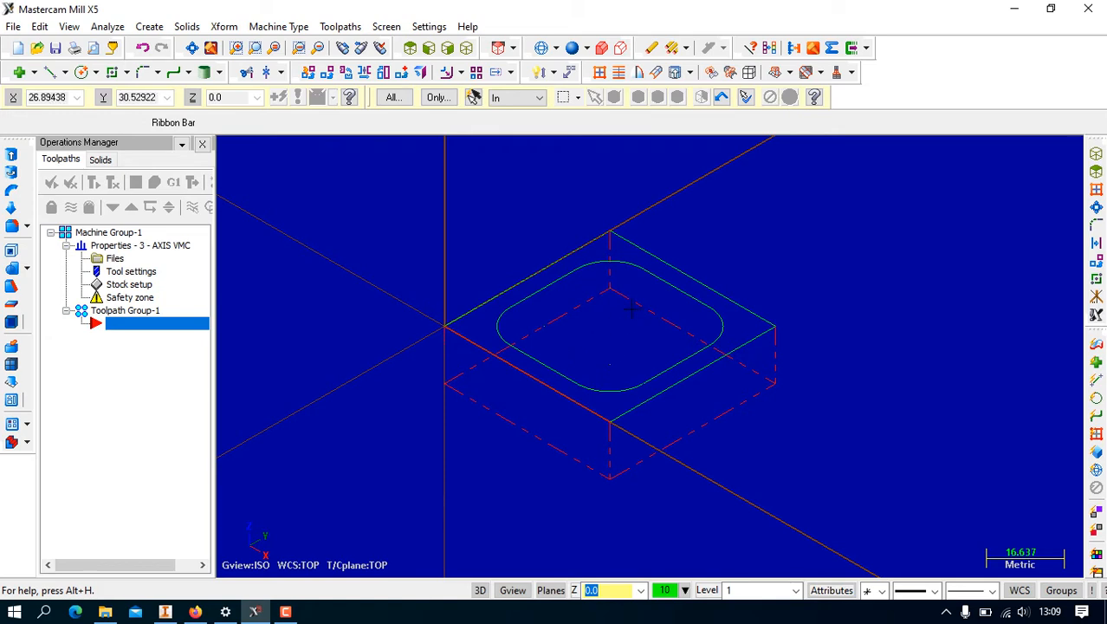
Create a Pocket toolpath with a new NC name, using the rounded inner outline as its chain
{"action": "left_click", "coordinate": [341, 27]}
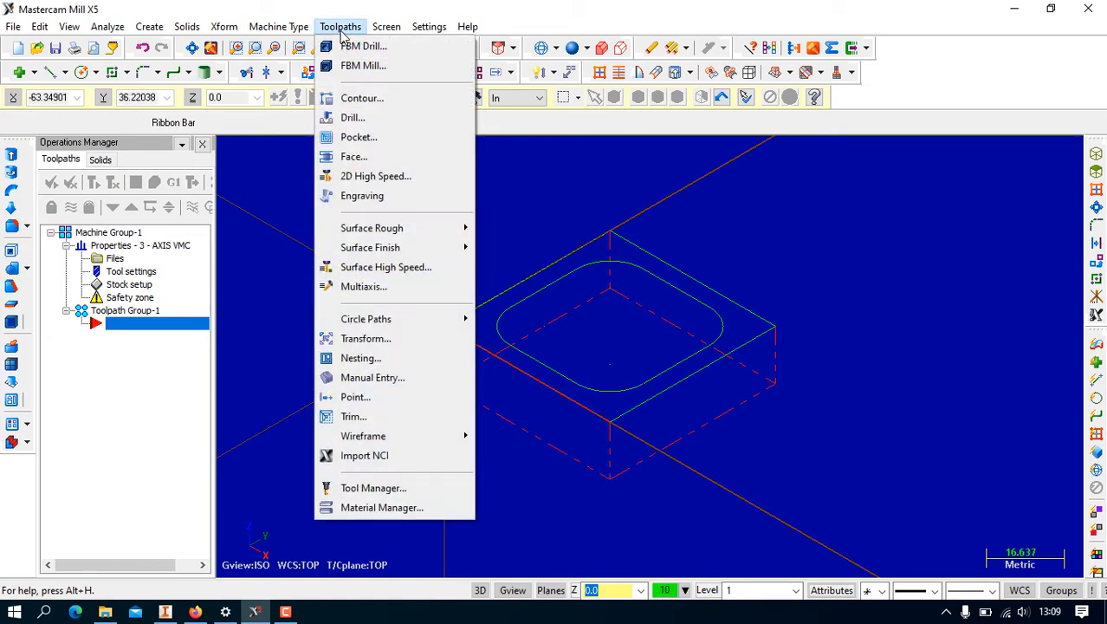
{"action": "left_click", "coordinate": [339, 136]}
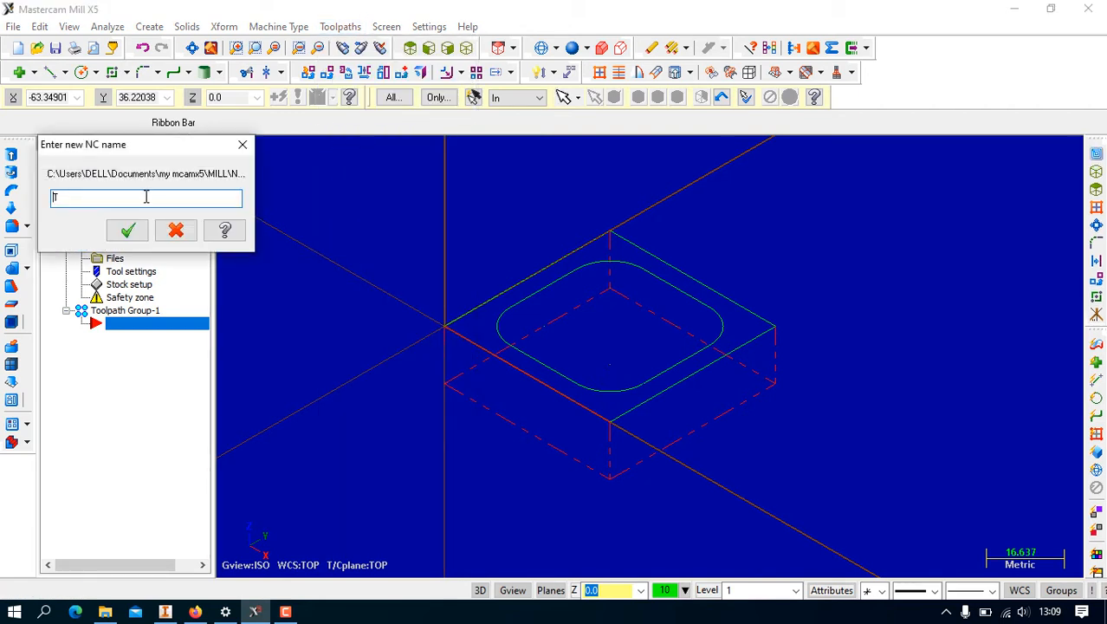
{"action": "left_click_drag", "start_coordinate": [147, 197], "coordinate": [41, 192]}
{"action": "left_click", "coordinate": [127, 230]}
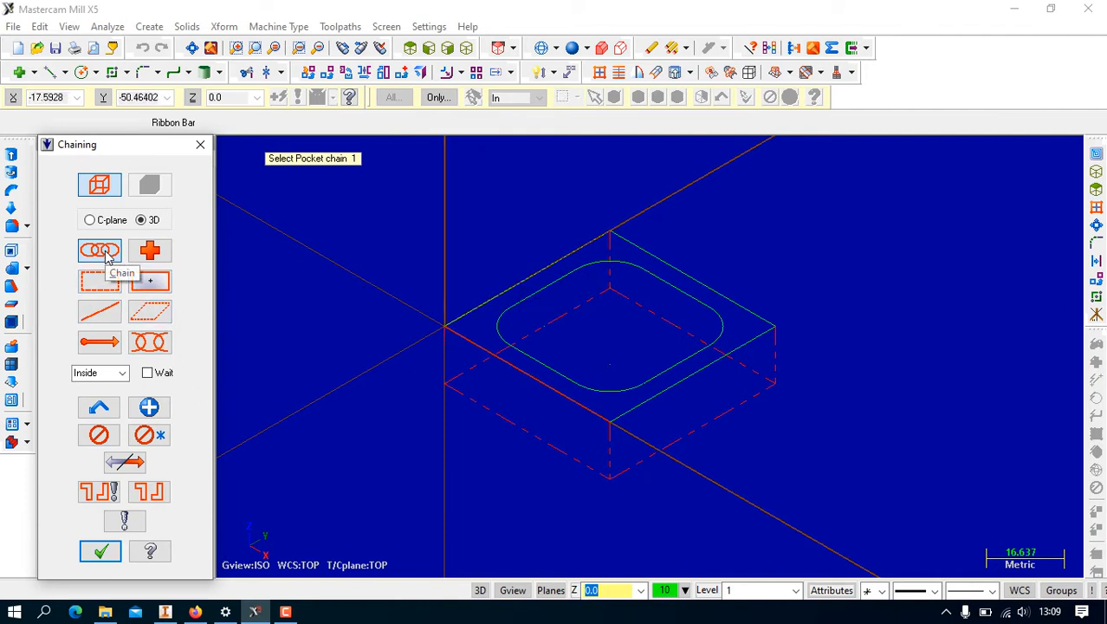
{"action": "left_click", "coordinate": [530, 297]}
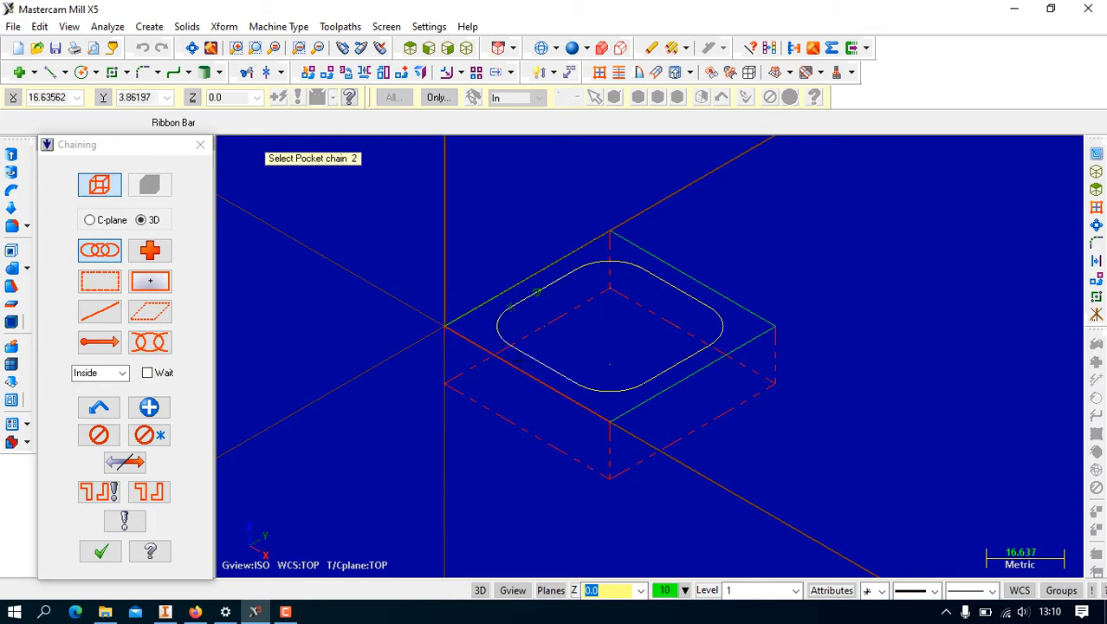
{"action": "left_click", "coordinate": [102, 551]}
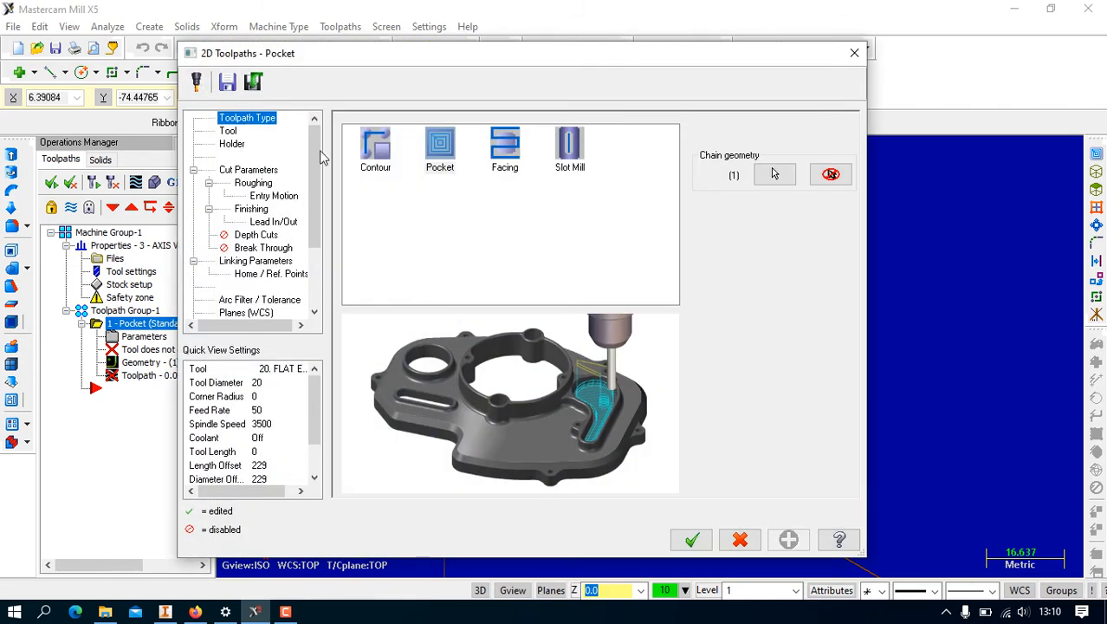
{"action": "left_click", "coordinate": [442, 155]}
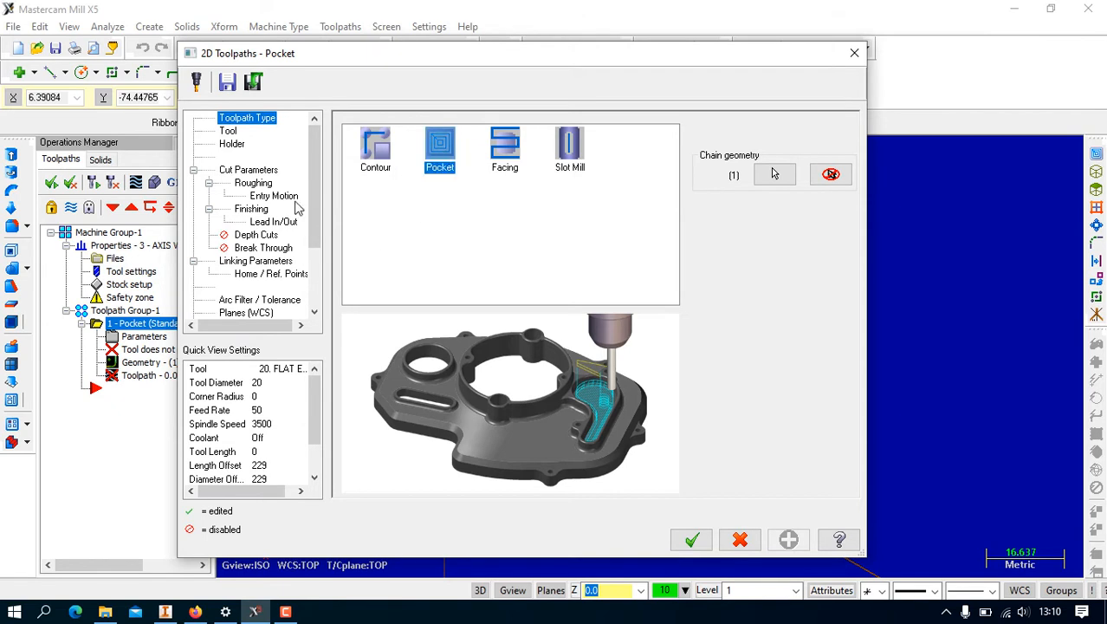
Define a new flat end mill for the pocket with tool number 1 and head number 1
{"action": "left_click", "coordinate": [232, 135]}
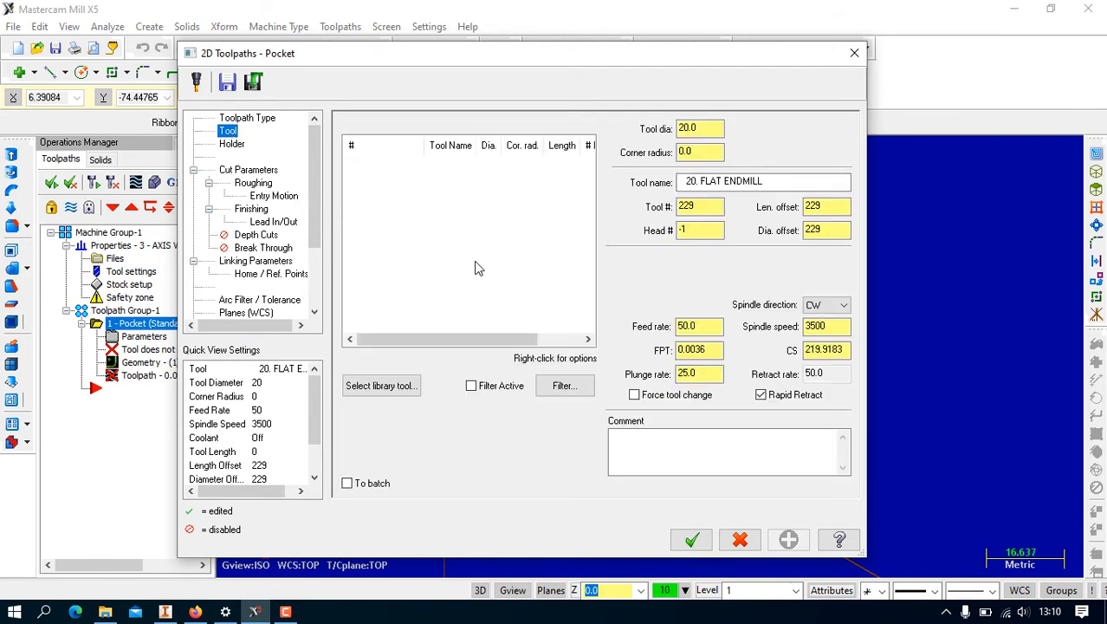
{"action": "right_click", "coordinate": [430, 213]}
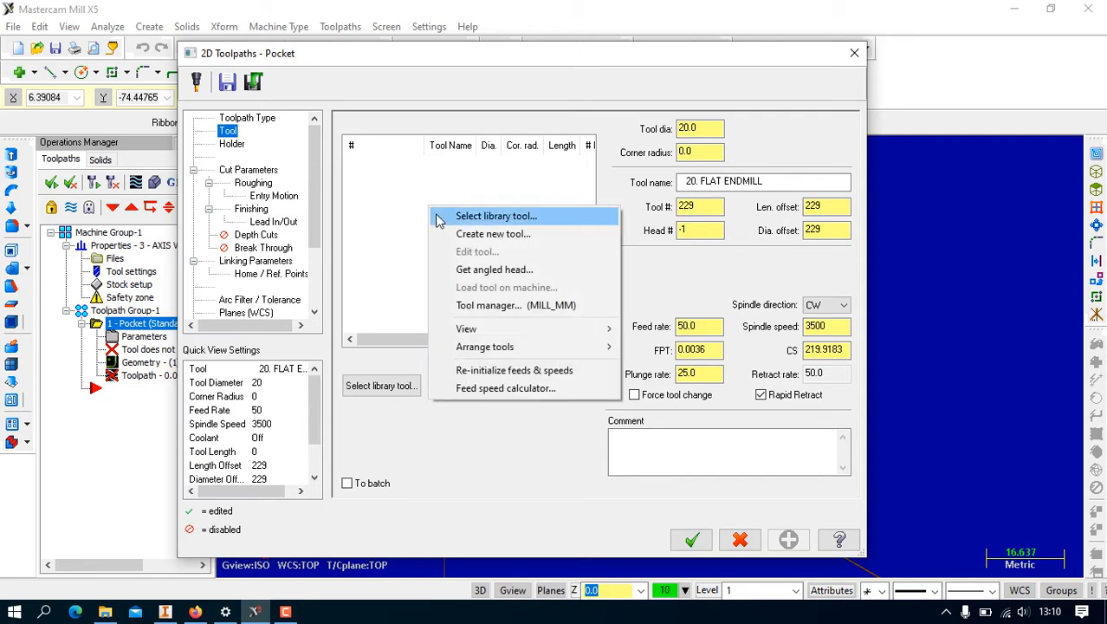
{"action": "left_click", "coordinate": [452, 232]}
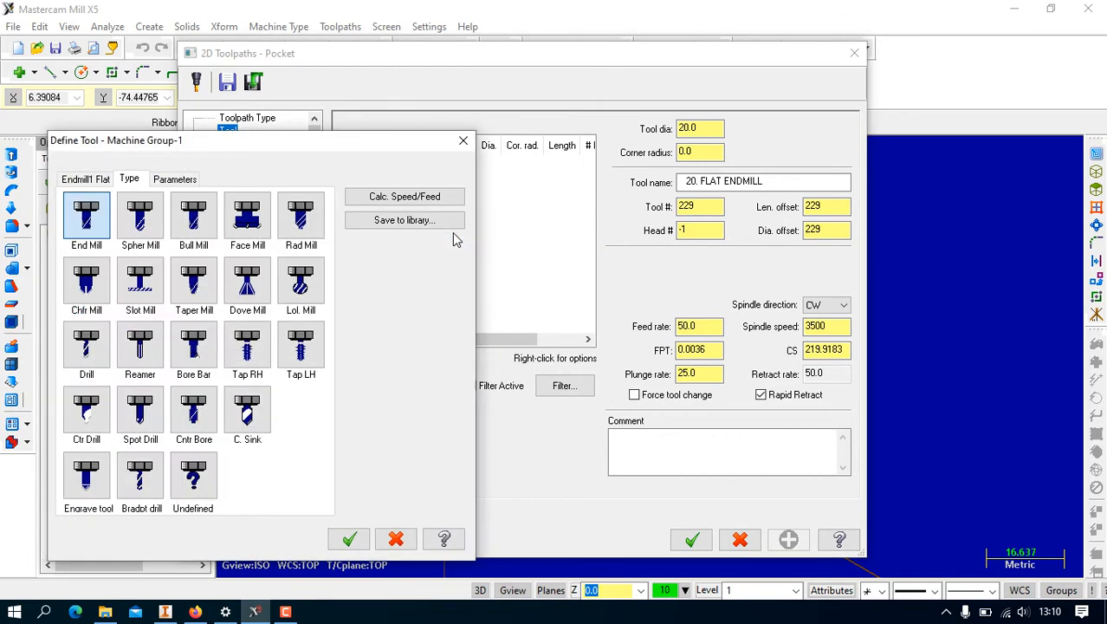
{"action": "left_click", "coordinate": [88, 221]}
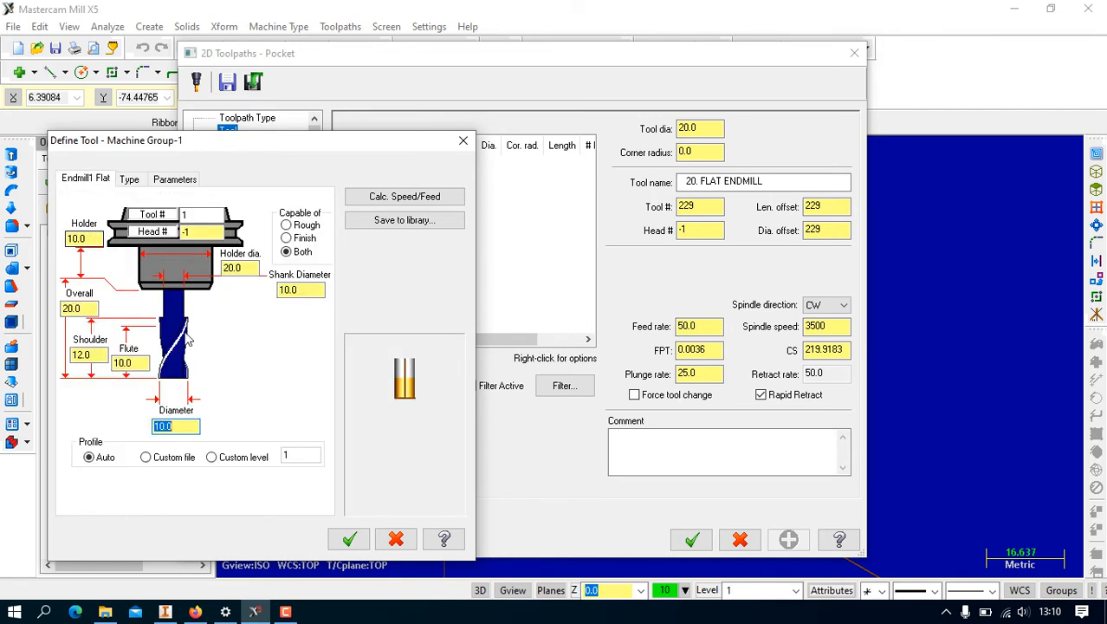
{"action": "left_click", "coordinate": [185, 215]}
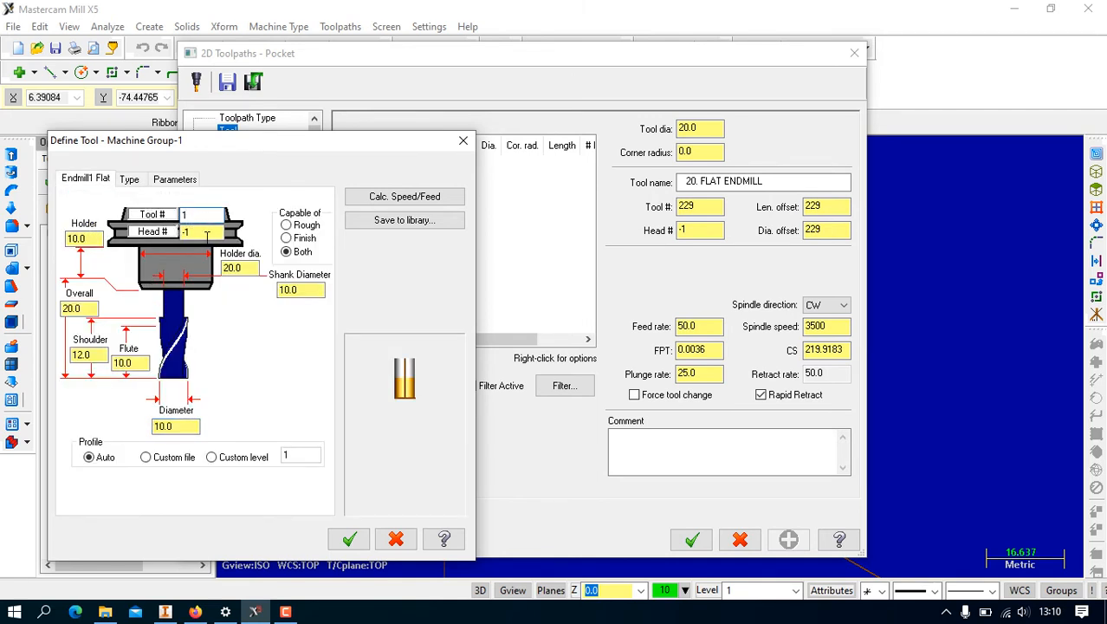
{"action": "left_click", "coordinate": [207, 233]}
Set the end mill's flute length to 20 mm, shoulder length to 30 mm and overall length to 40 mm
{"action": "left_click", "coordinate": [139, 363]}
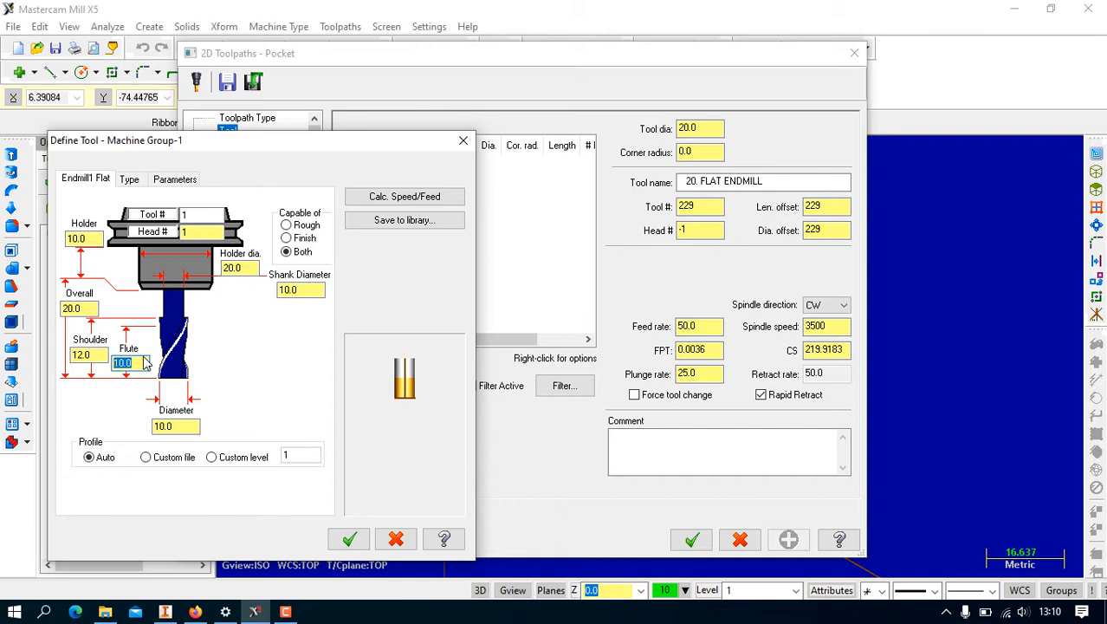
{"action": "type", "text": "20"}
{"action": "left_click", "coordinate": [87, 355]}
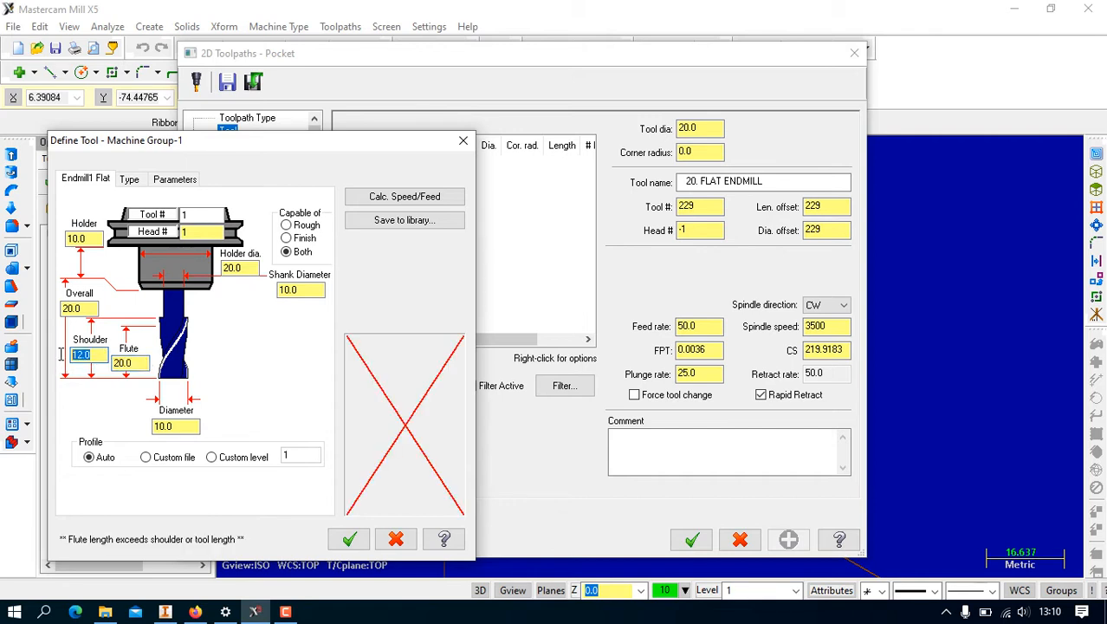
{"action": "type", "text": "30"}
{"action": "left_click", "coordinate": [93, 310]}
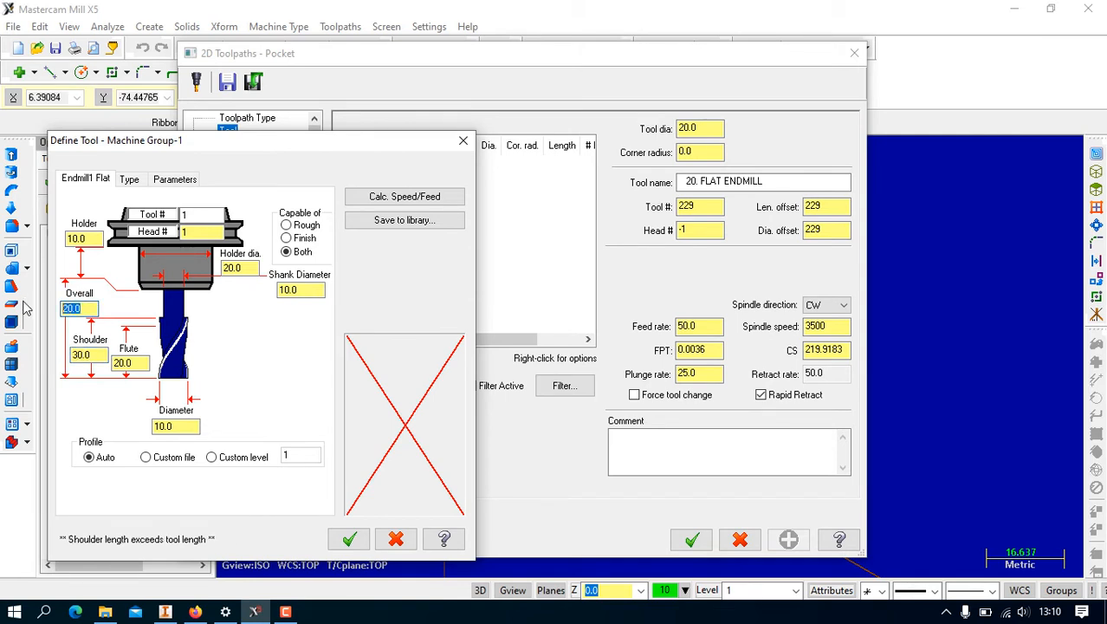
{"action": "type", "text": "40"}
Review the end mill's dimensions, type and parameters, and add the tool to the pocket operation
{"action": "left_click", "coordinate": [180, 425]}
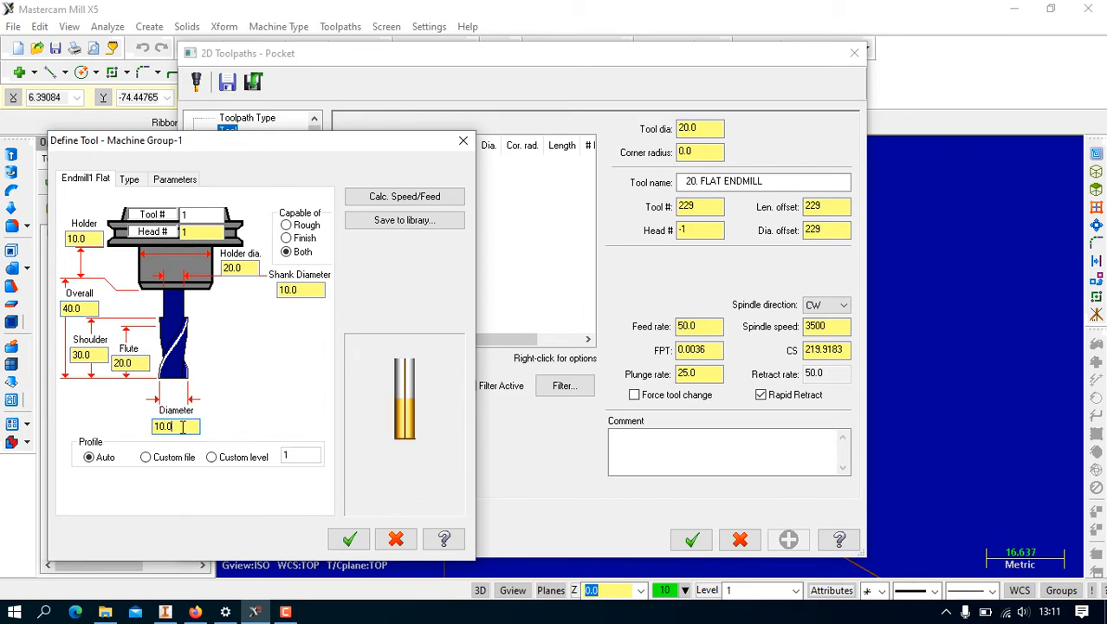
{"action": "left_click", "coordinate": [130, 363]}
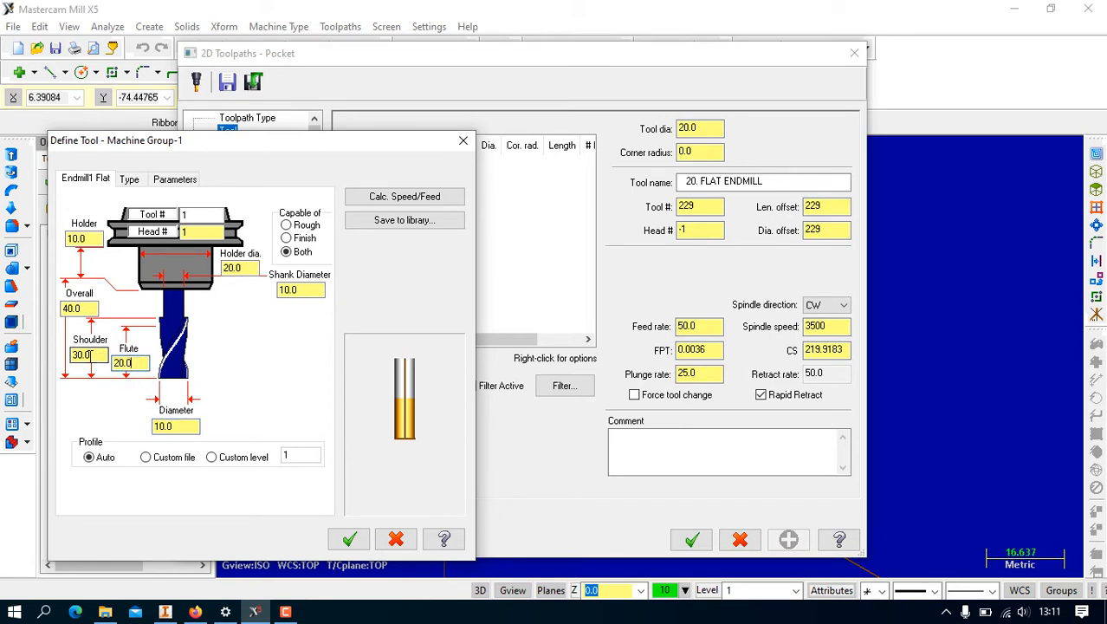
{"action": "left_click", "coordinate": [86, 354]}
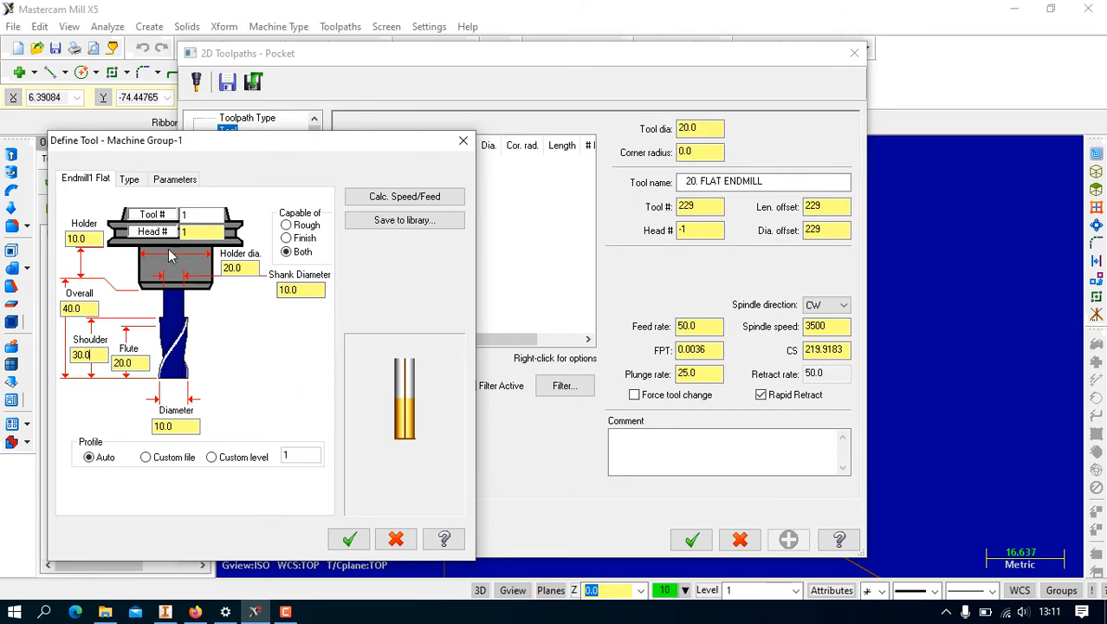
{"action": "left_click", "coordinate": [130, 179]}
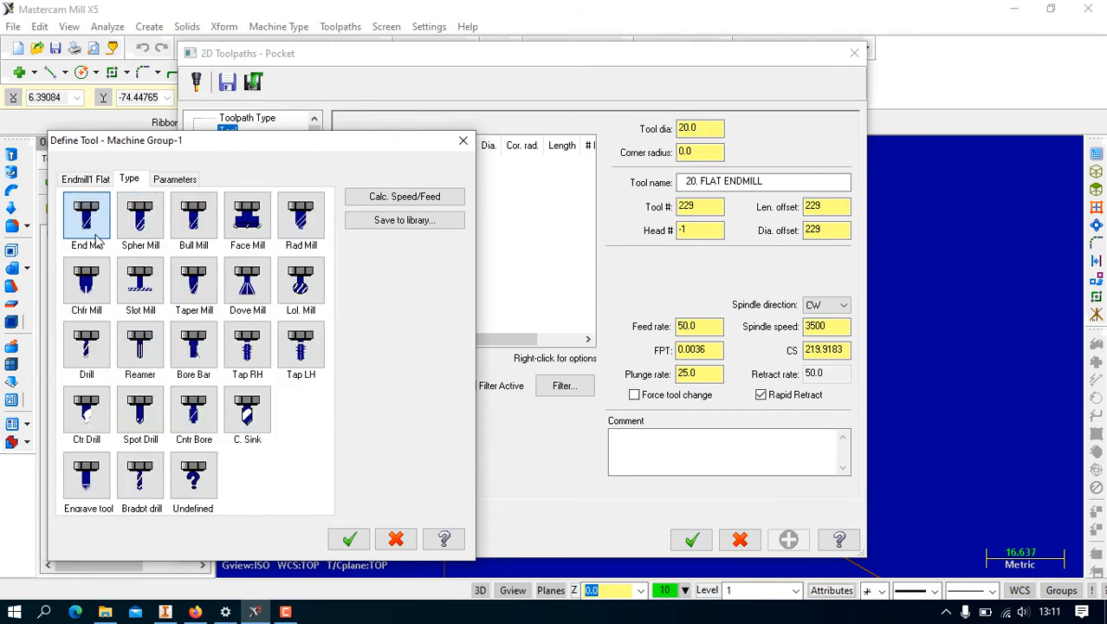
{"action": "left_click", "coordinate": [170, 182]}
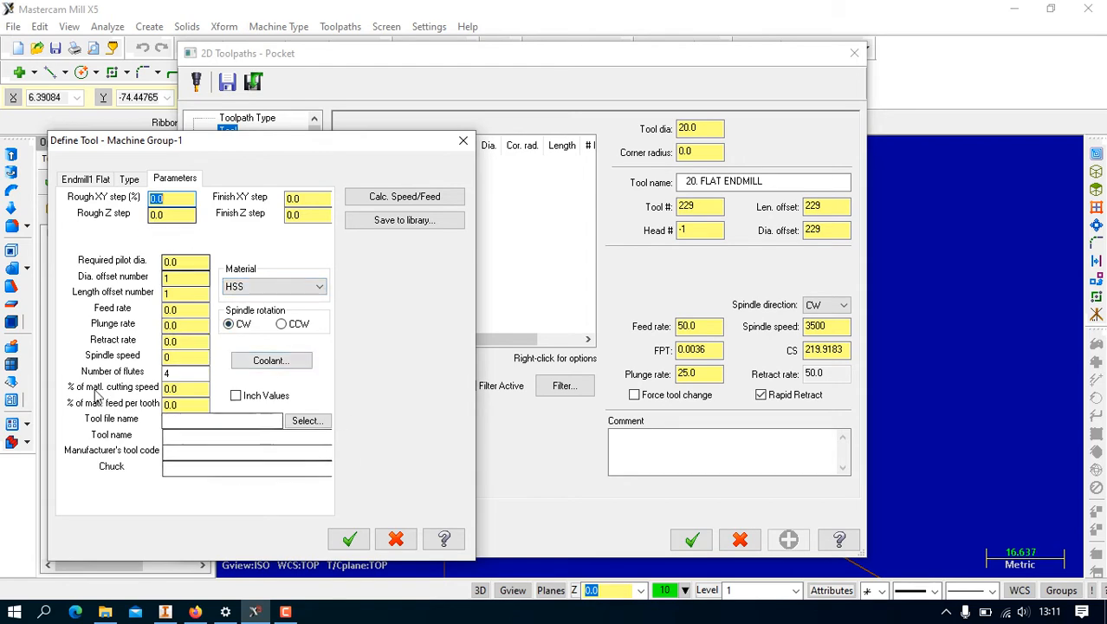
{"action": "left_click", "coordinate": [349, 540]}
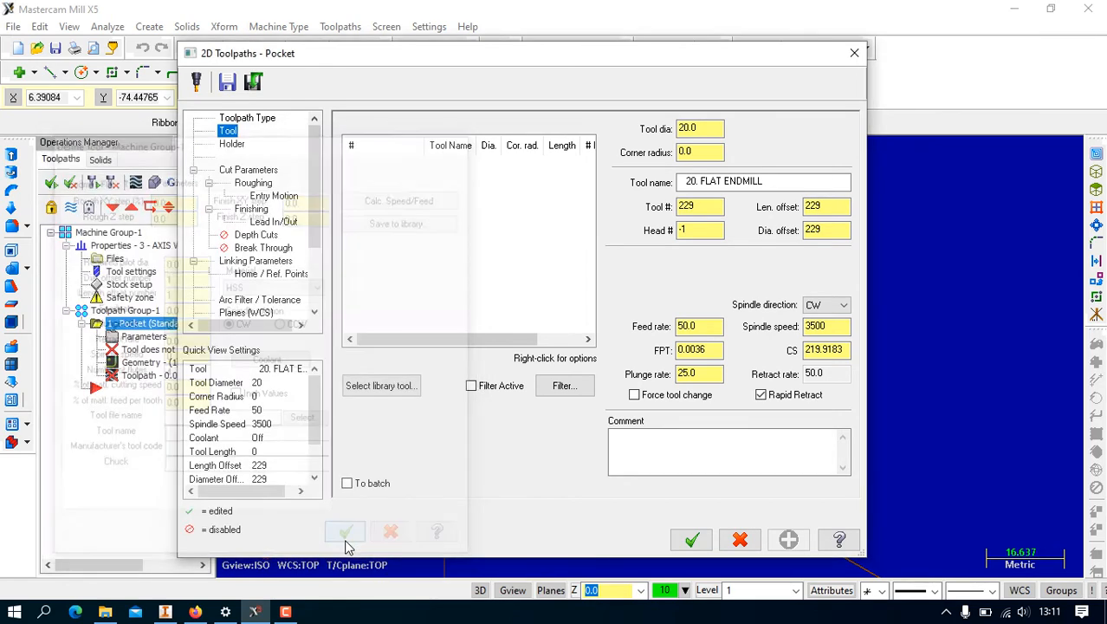
{"action": "left_click", "coordinate": [322, 281]}
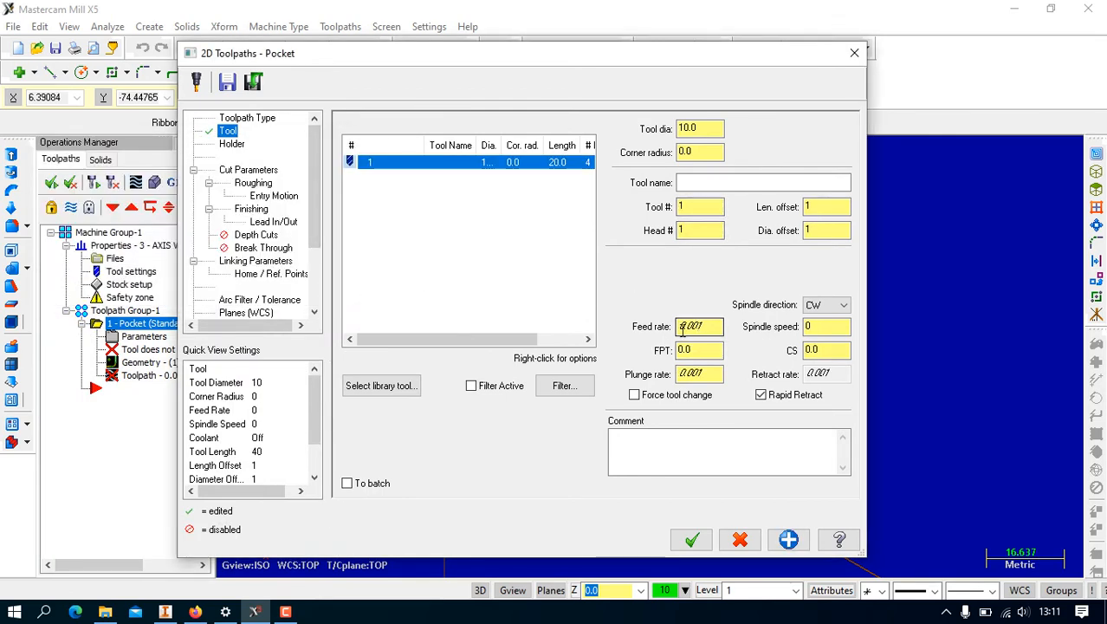
Set the pocket tool's feed rate to 100, plunge rate to 80 and spindle speed to 1000
{"action": "left_click_drag", "start_coordinate": [713, 327], "coordinate": [628, 321]}
{"action": "type", "text": "100"}
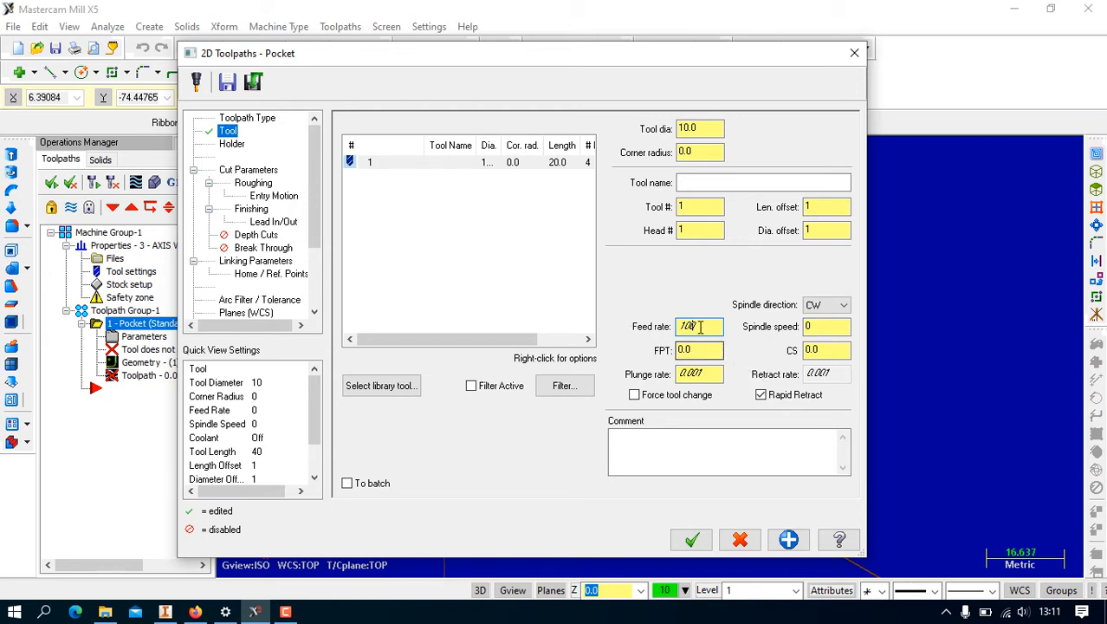
{"action": "left_click", "coordinate": [709, 372]}
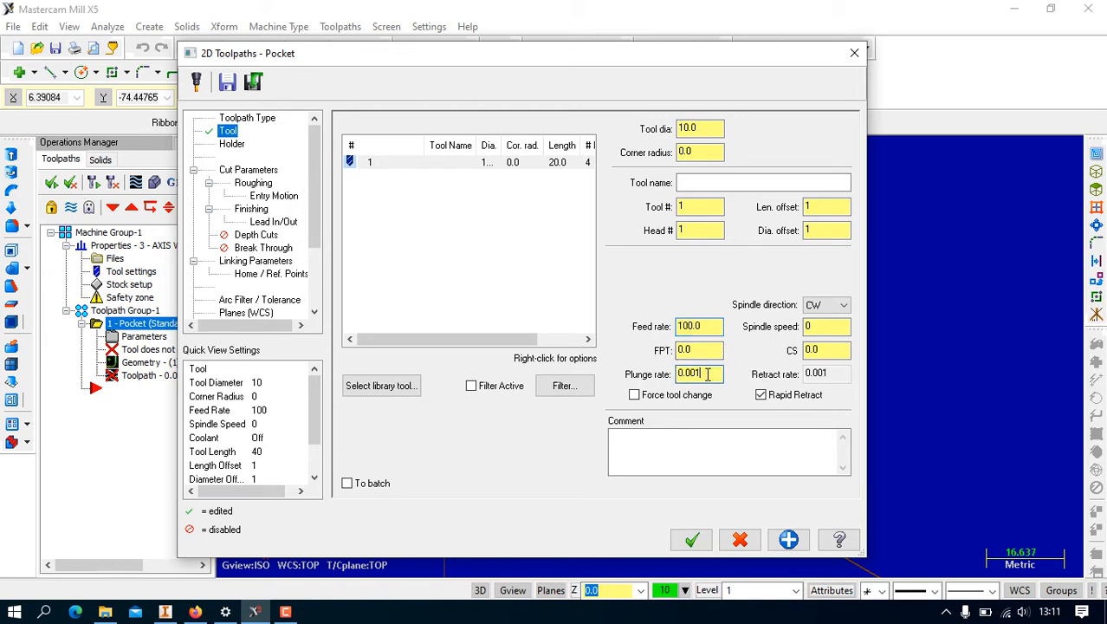
{"action": "left_click_drag", "start_coordinate": [705, 326], "coordinate": [664, 318]}
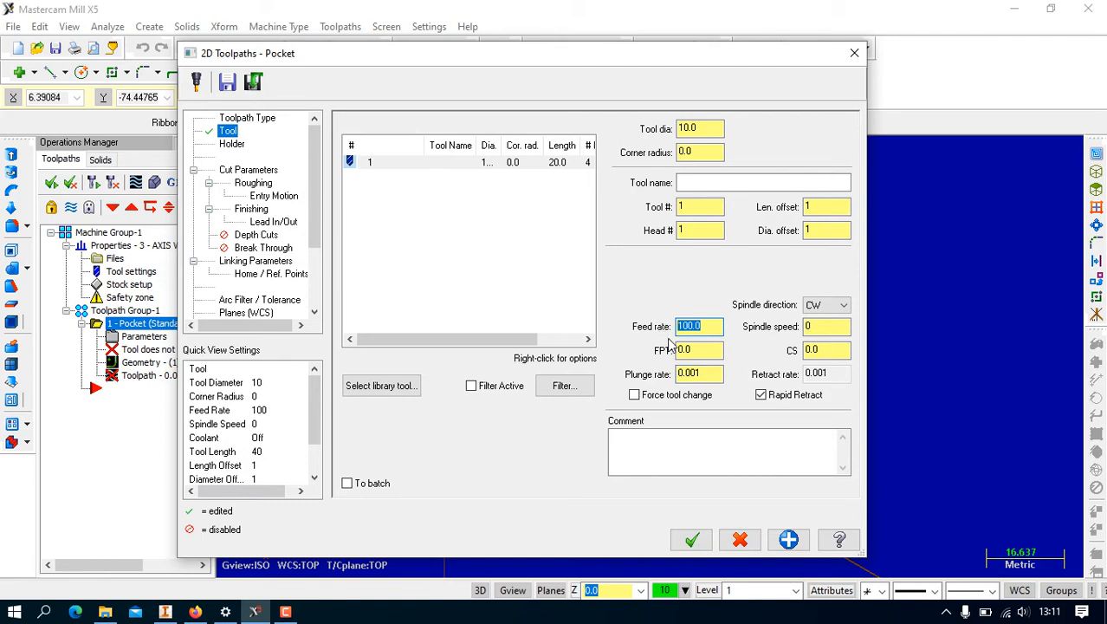
{"action": "left_click_drag", "start_coordinate": [705, 373], "coordinate": [664, 373]}
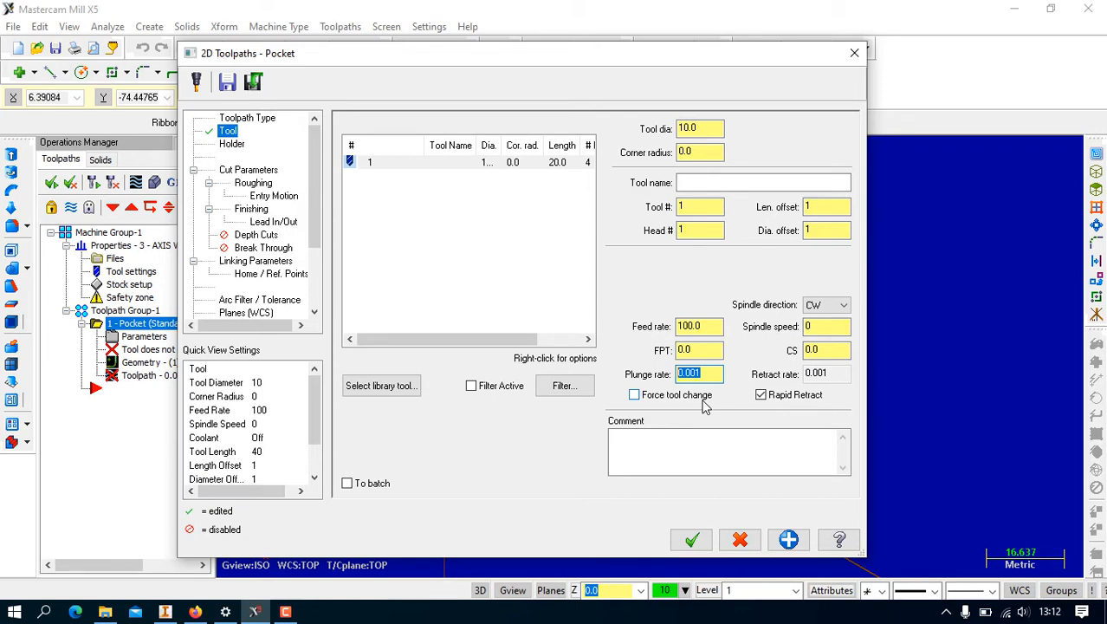
{"action": "type", "text": "80"}
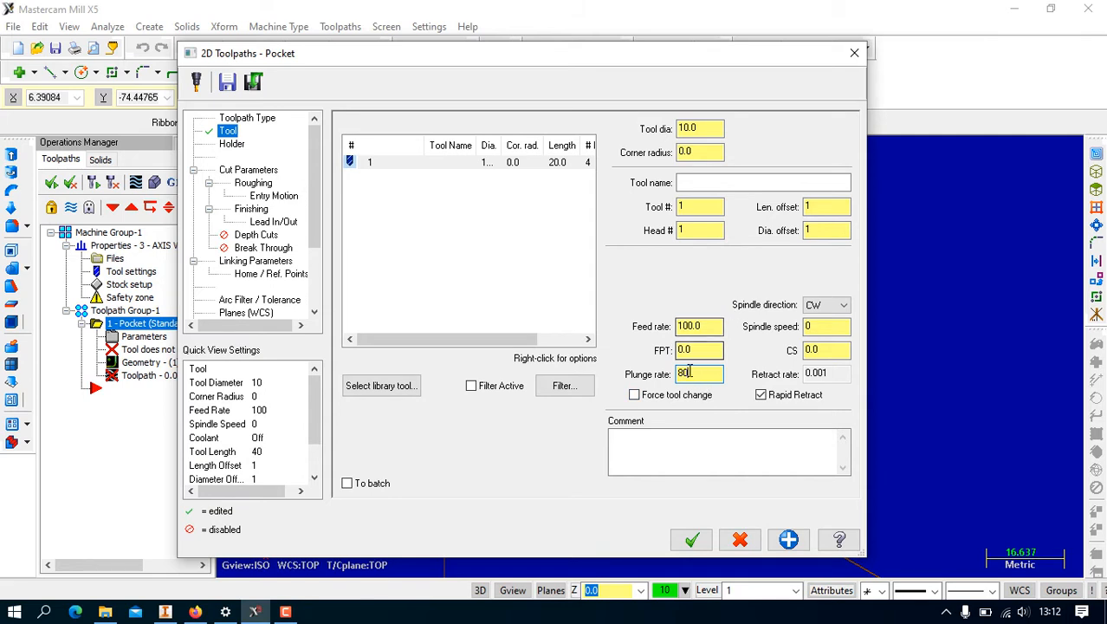
{"action": "left_click", "coordinate": [832, 326]}
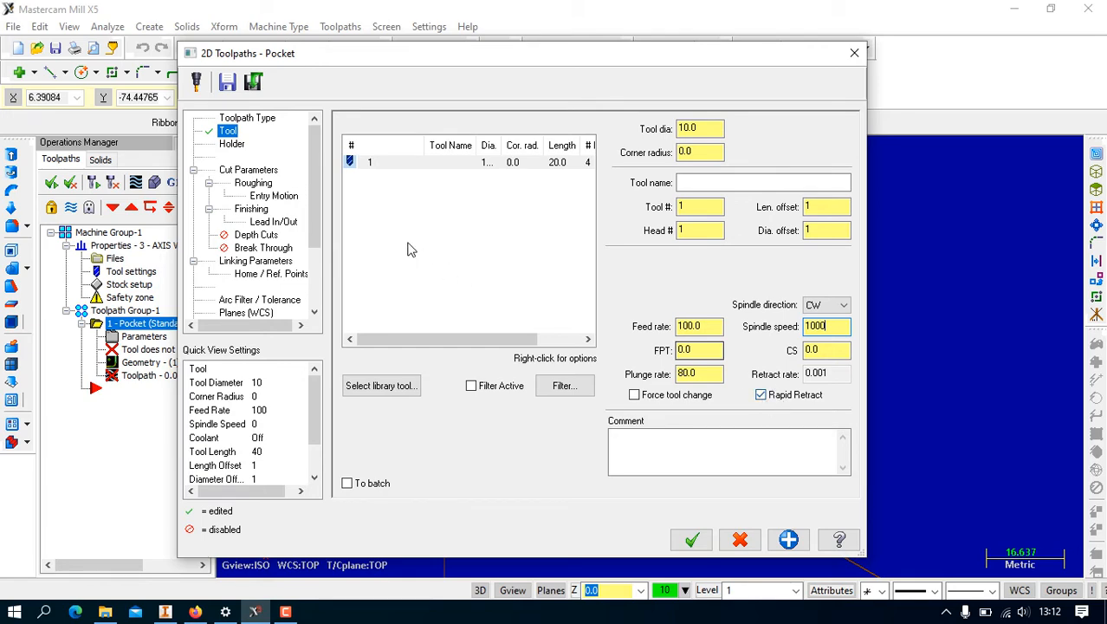
Go through the holder, cut, roughing, entry motion and finishing settings, and disable Lead In/Out for the pocket's finish pass
{"action": "left_click", "coordinate": [235, 145]}
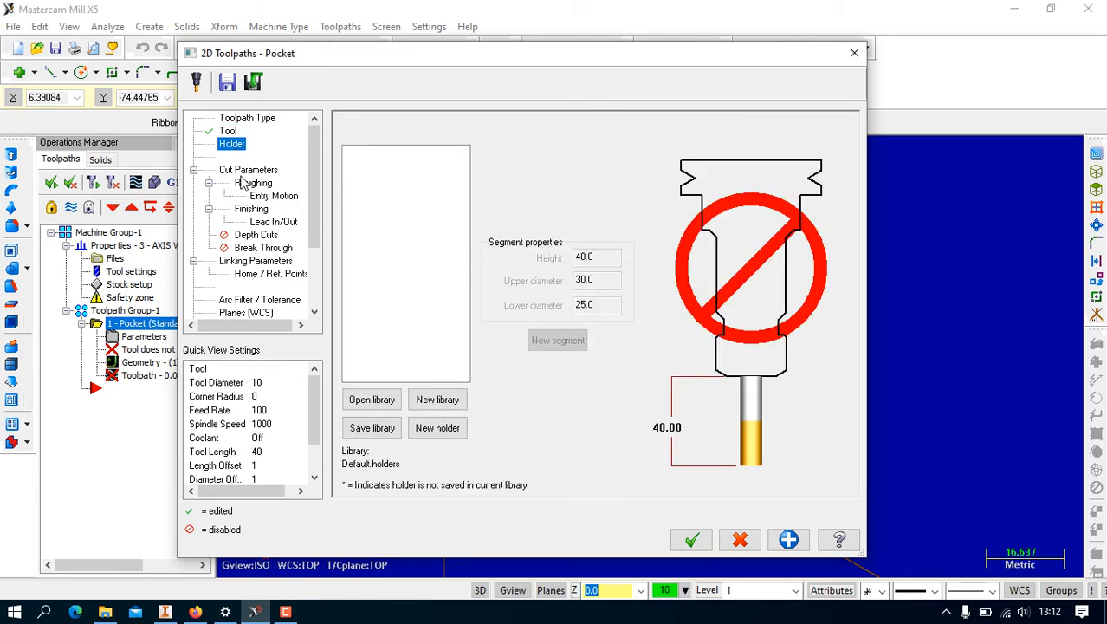
{"action": "left_click", "coordinate": [244, 172]}
{"action": "left_click", "coordinate": [249, 186]}
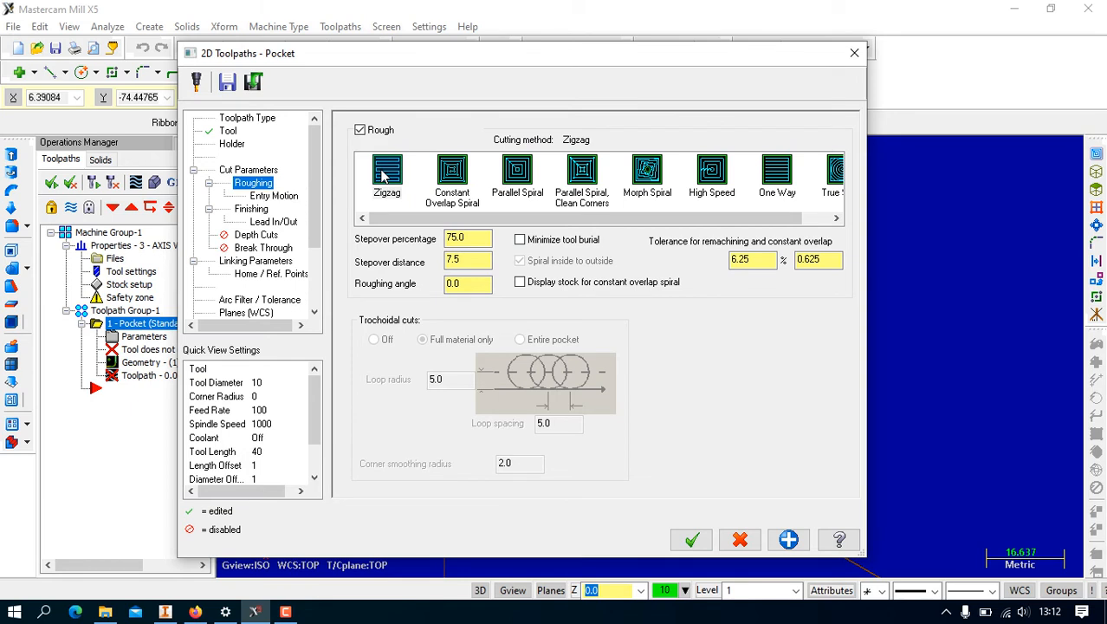
{"action": "left_click", "coordinate": [275, 198]}
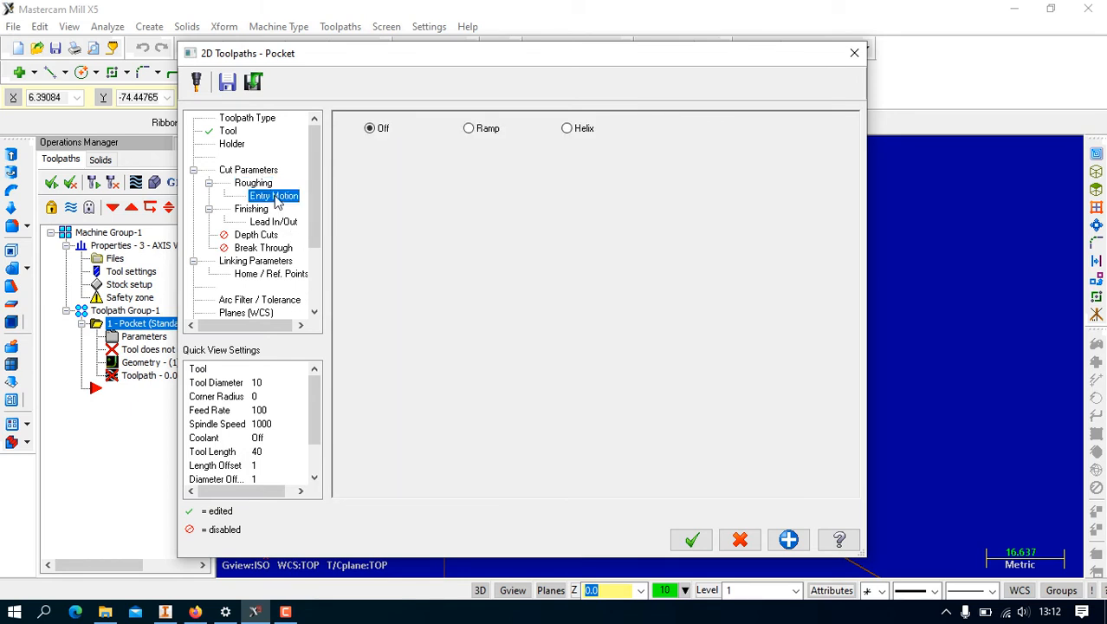
{"action": "left_click", "coordinate": [264, 212]}
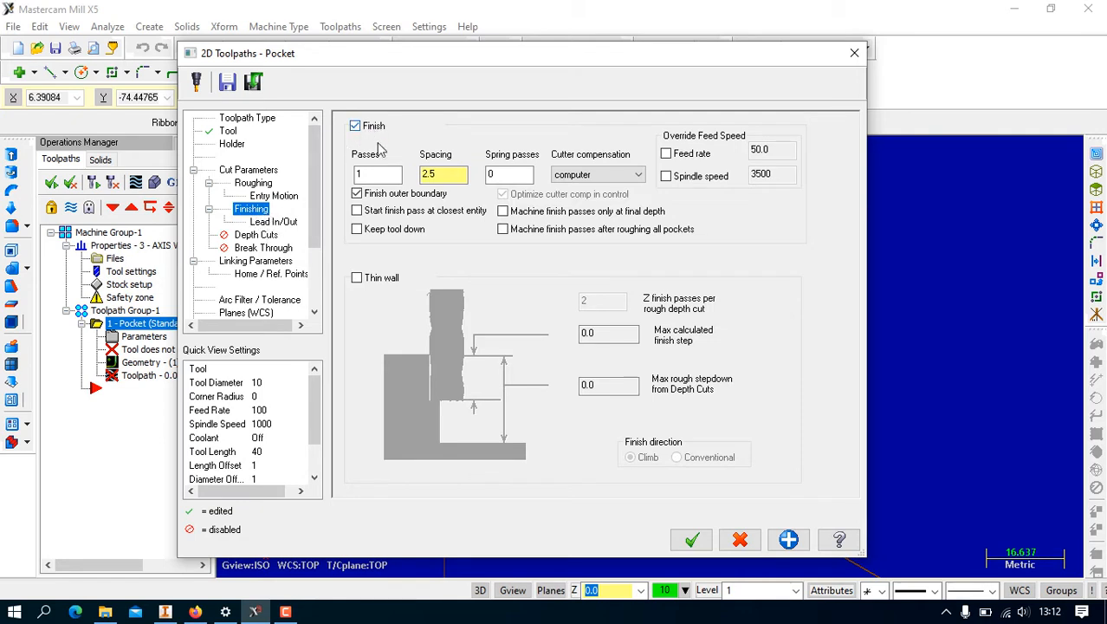
{"action": "left_click", "coordinate": [277, 222]}
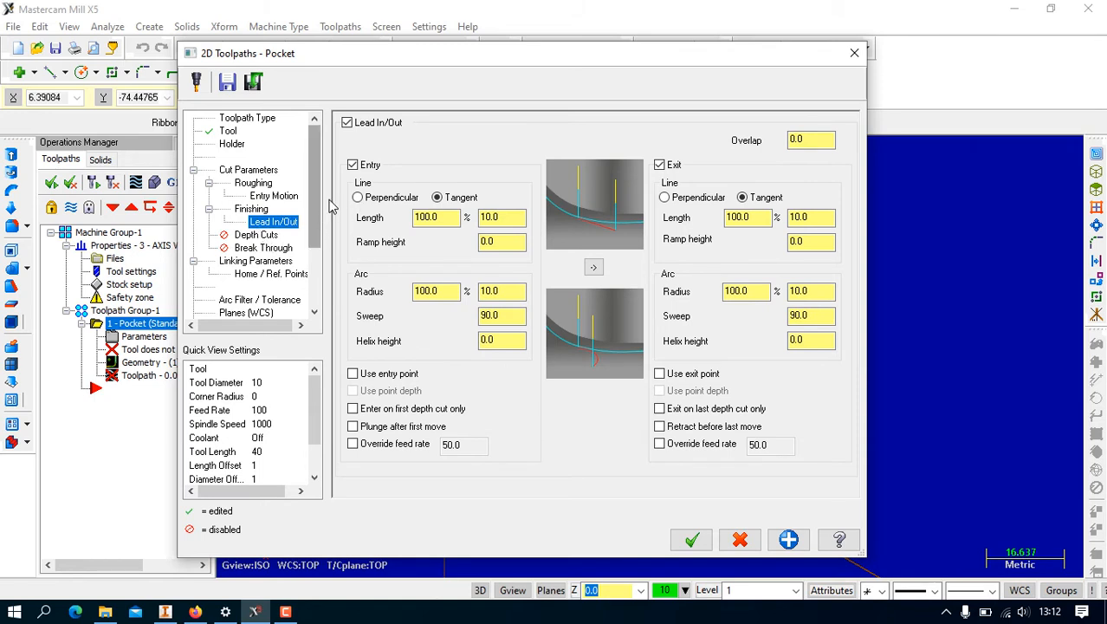
{"action": "left_click", "coordinate": [347, 124]}
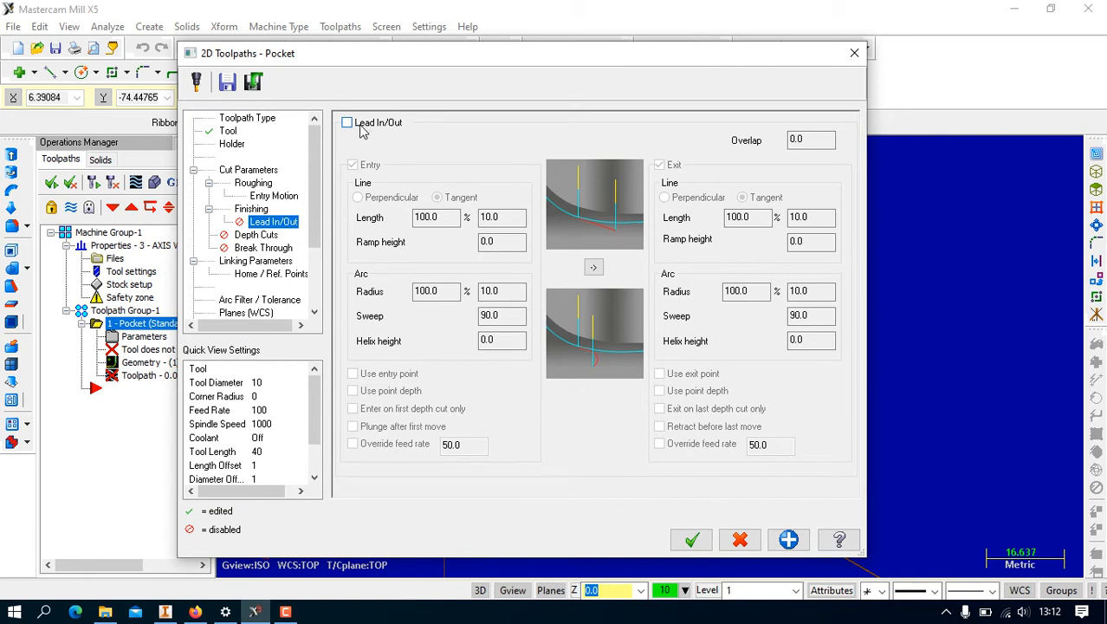
Enable depth cuts for the pocket with a max rough step of 2 mm and the tool kept down
{"action": "left_click", "coordinate": [260, 235]}
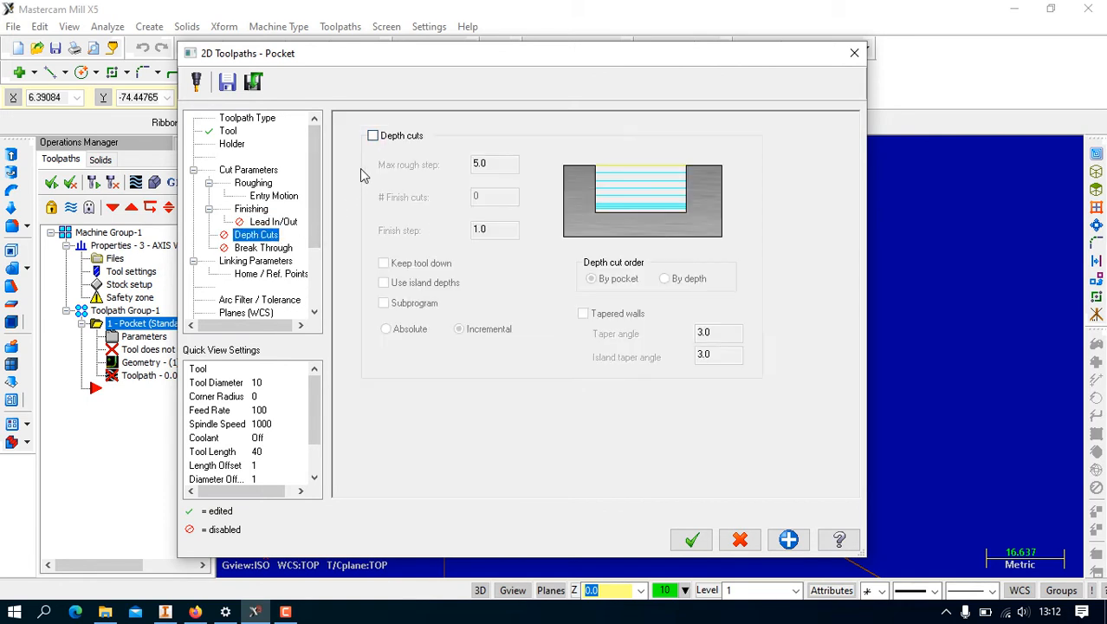
{"action": "left_click", "coordinate": [386, 141]}
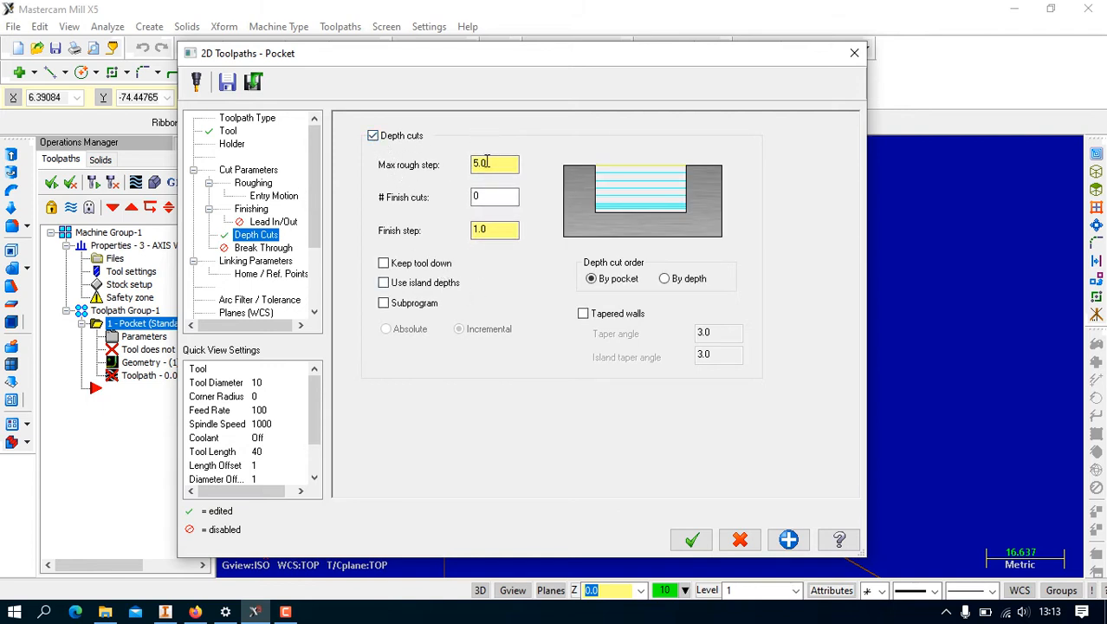
{"action": "key", "text": "Tab"}
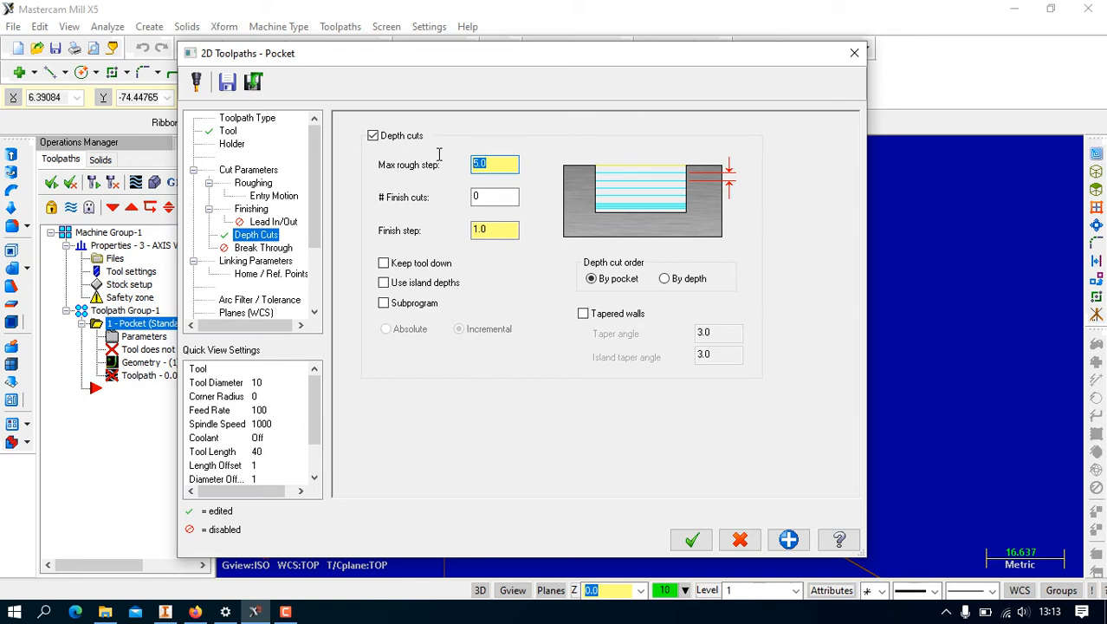
{"action": "type", "text": "2"}
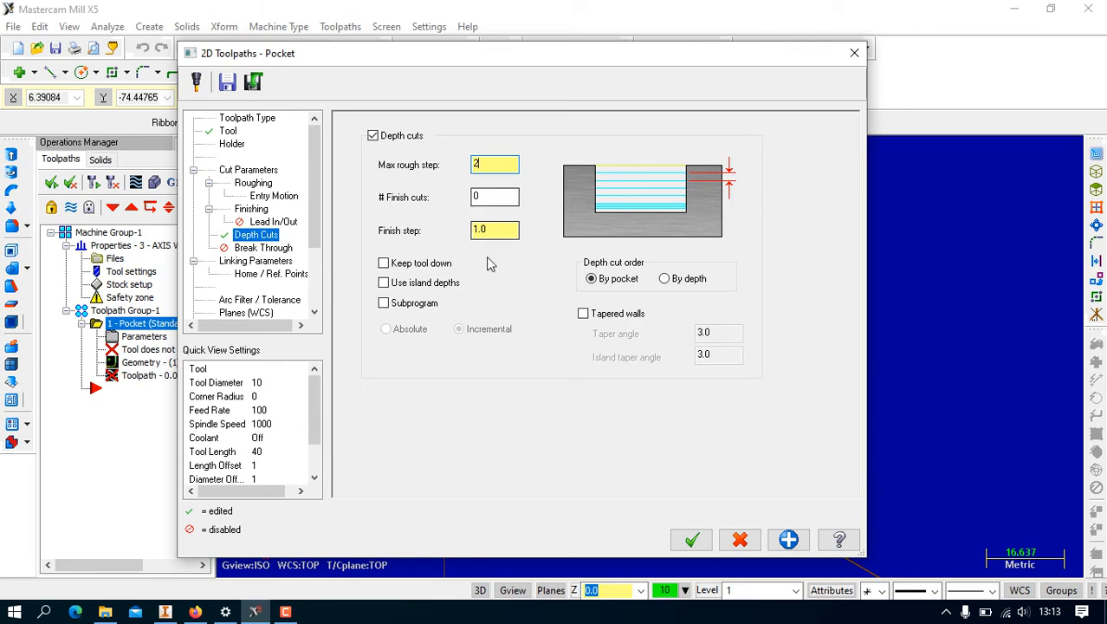
{"action": "left_click", "coordinate": [404, 265]}
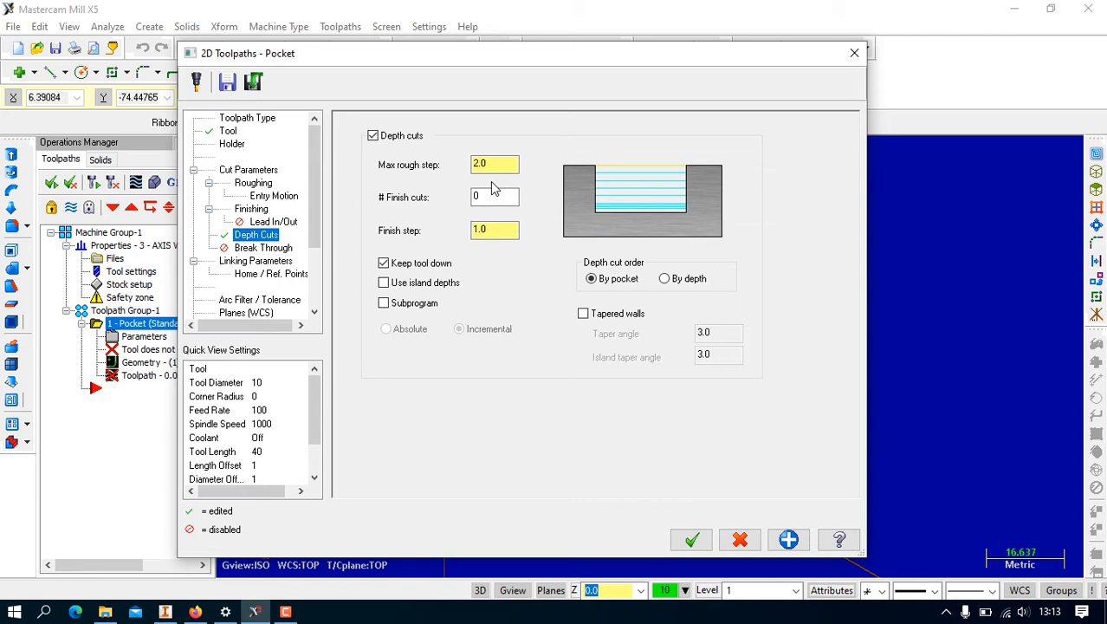
Make the linking feed plane absolute, disable the retract height, and set an absolute pocket depth of -5 mm
{"action": "left_click", "coordinate": [265, 249]}
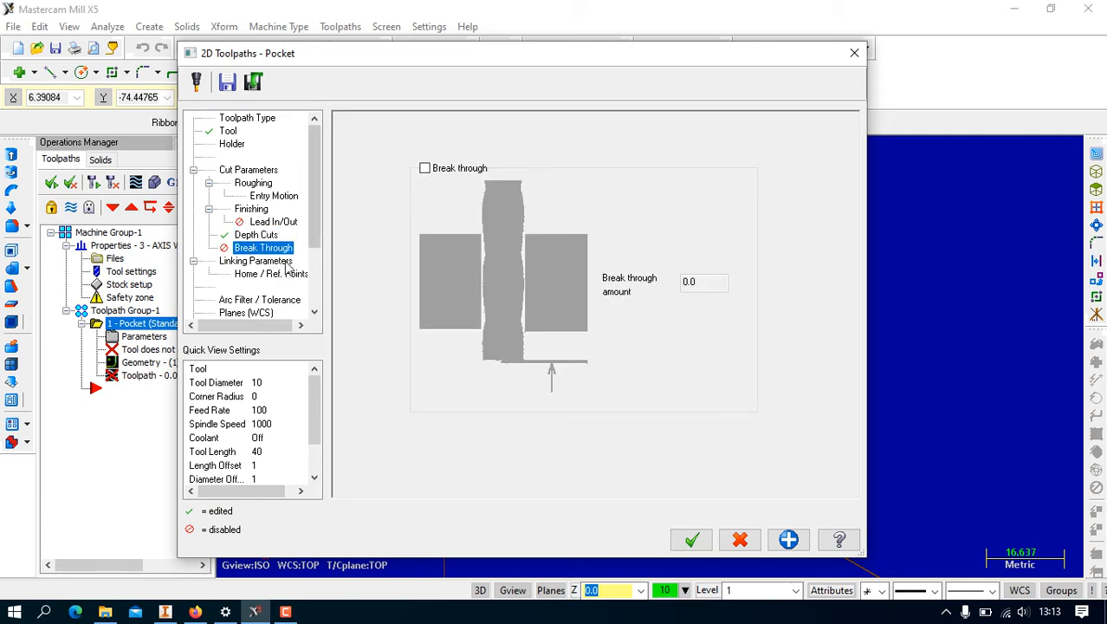
{"action": "left_click", "coordinate": [286, 265]}
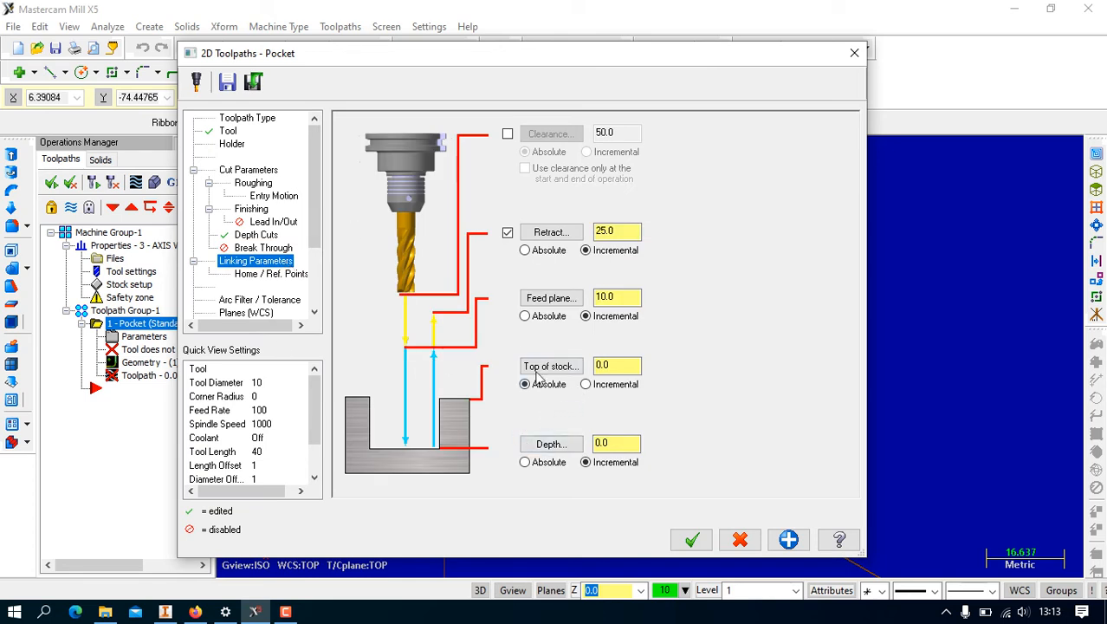
{"action": "left_click", "coordinate": [537, 317]}
{"action": "left_click", "coordinate": [508, 234]}
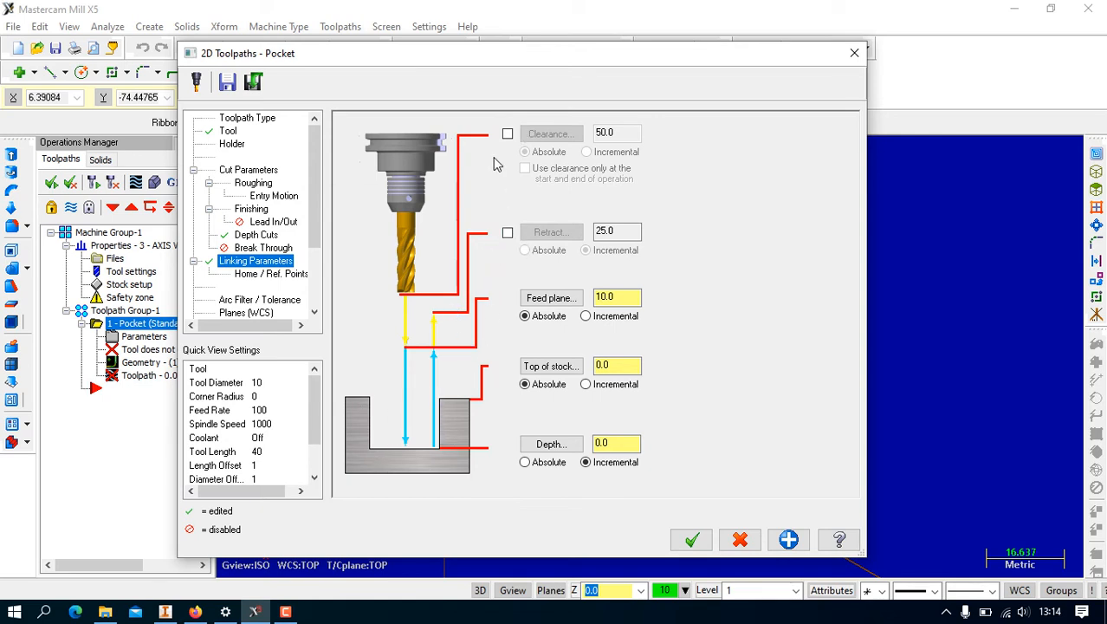
{"action": "left_click", "coordinate": [547, 465]}
{"action": "double_click", "coordinate": [624, 440]}
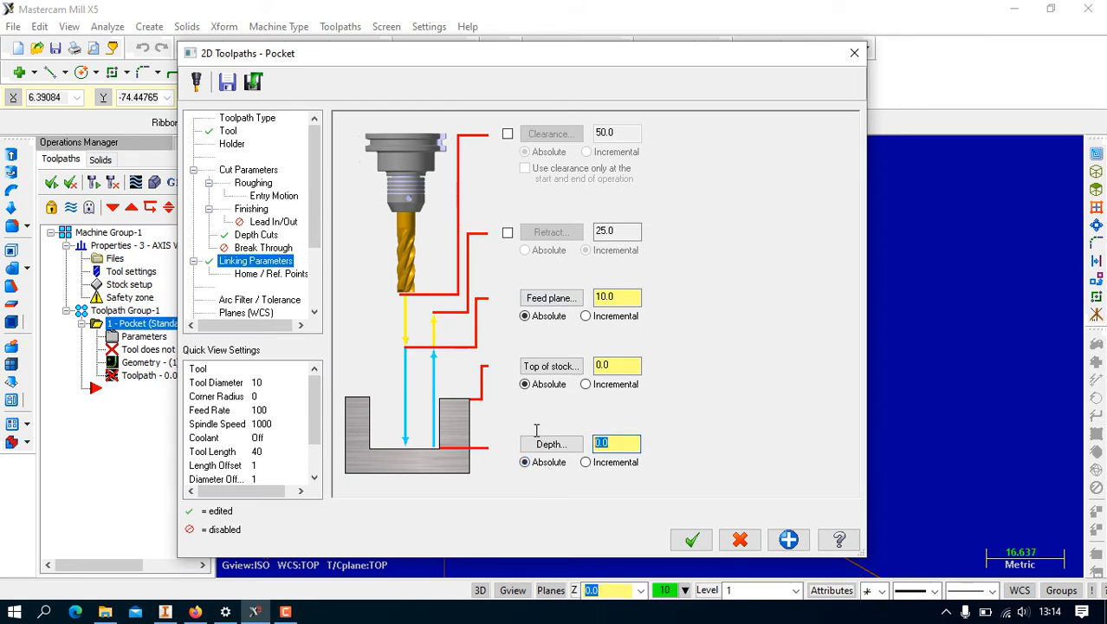
{"action": "type", "text": "-5"}
Check the reference points, arc filter, planes and coolant settings, and generate the pocket toolpath
{"action": "left_click", "coordinate": [284, 275]}
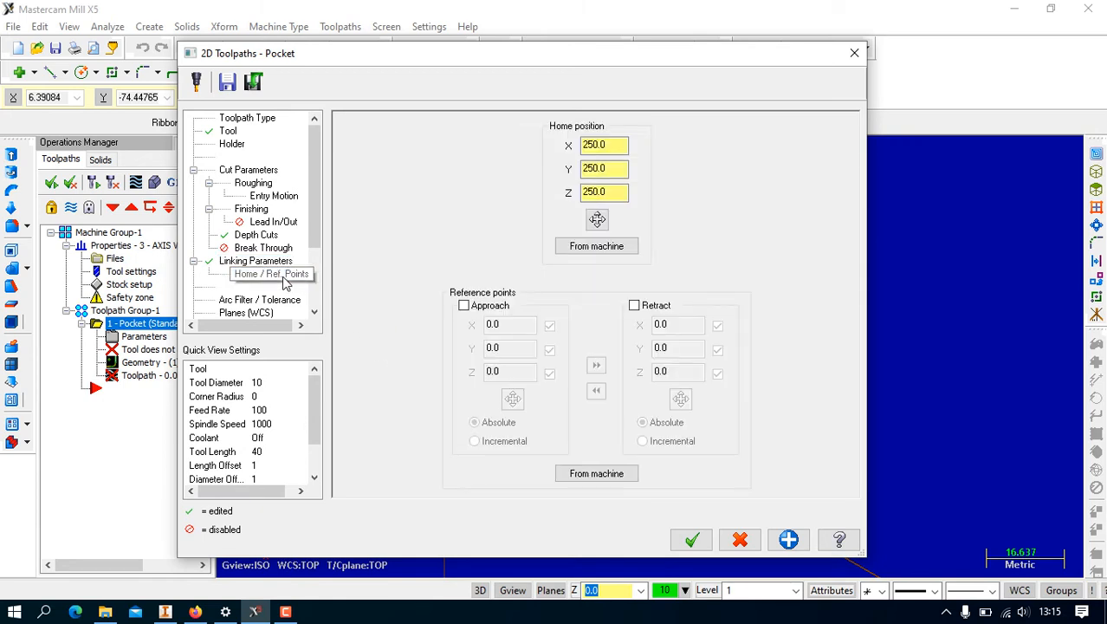
{"action": "scroll", "coordinate": [284, 282], "scroll_direction": "down", "scroll_amount": 1}
{"action": "left_click", "coordinate": [279, 262]}
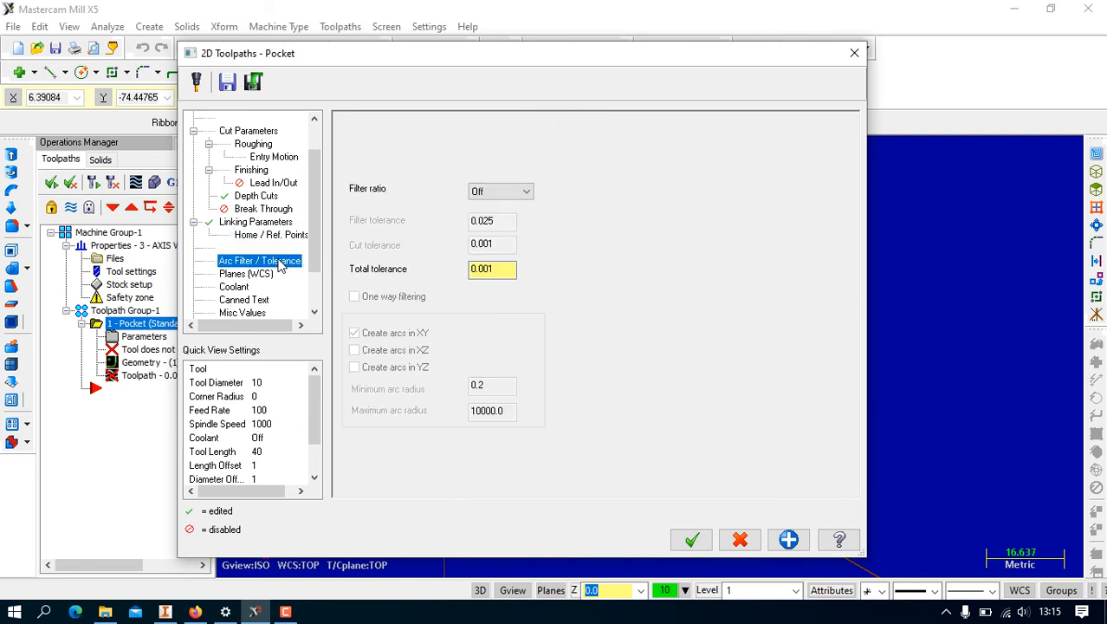
{"action": "left_click", "coordinate": [265, 273]}
{"action": "left_click", "coordinate": [247, 287]}
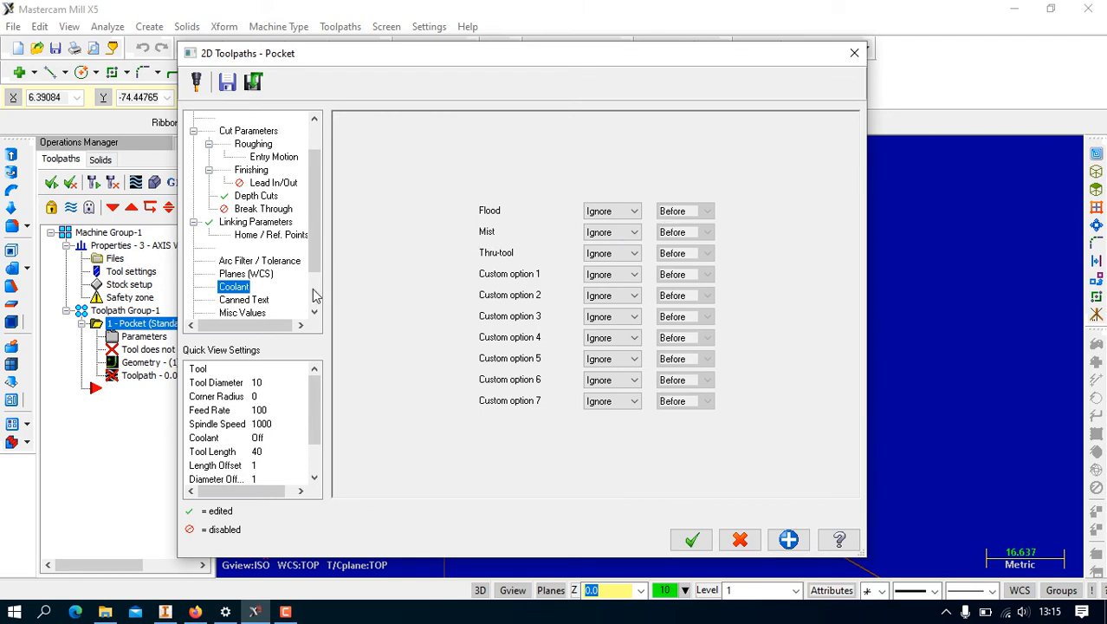
{"action": "left_click_drag", "start_coordinate": [313, 268], "coordinate": [317, 276]}
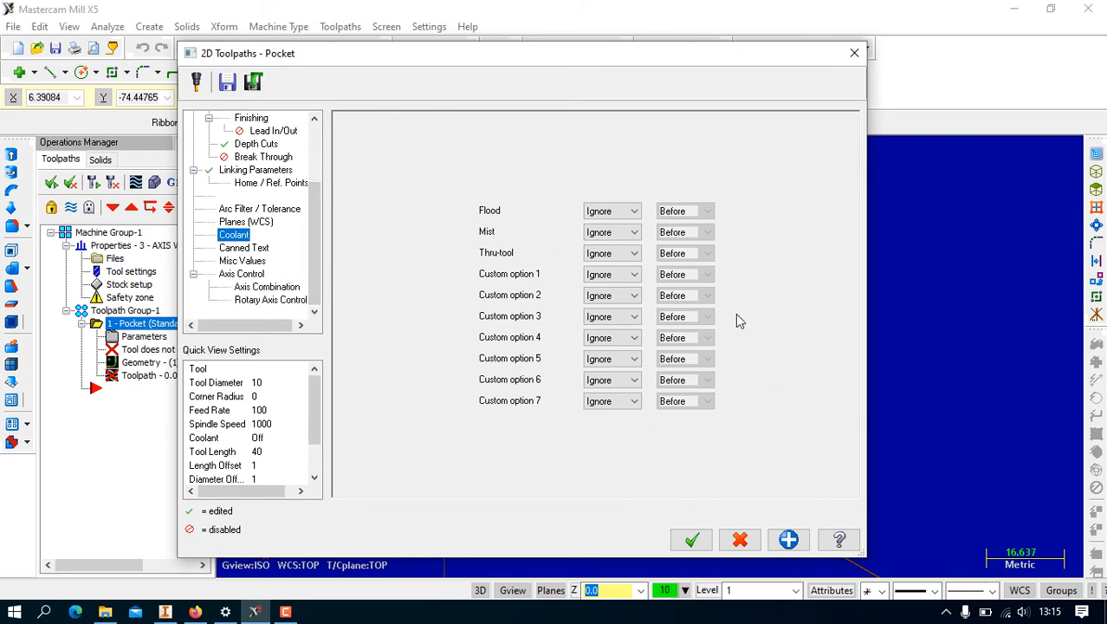
{"action": "left_click", "coordinate": [692, 540]}
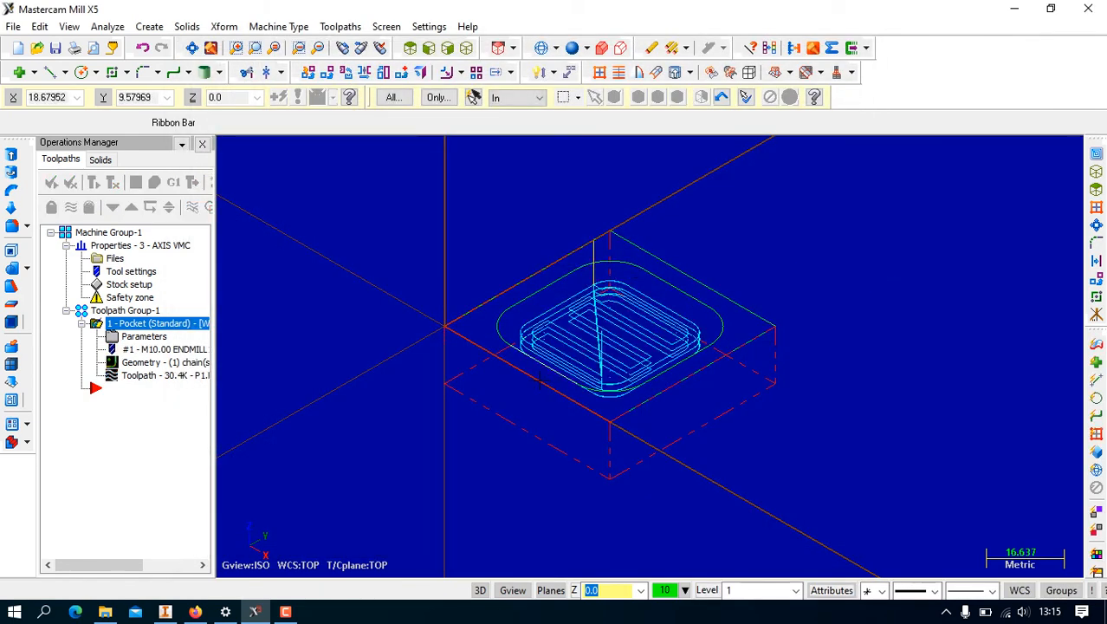
Simulate the pocket operation with Verify in the isometric view, and close the simulation
{"action": "middle_click_drag", "start_coordinate": [582, 317], "coordinate": [559, 128]}
{"action": "left_click", "coordinate": [468, 50]}
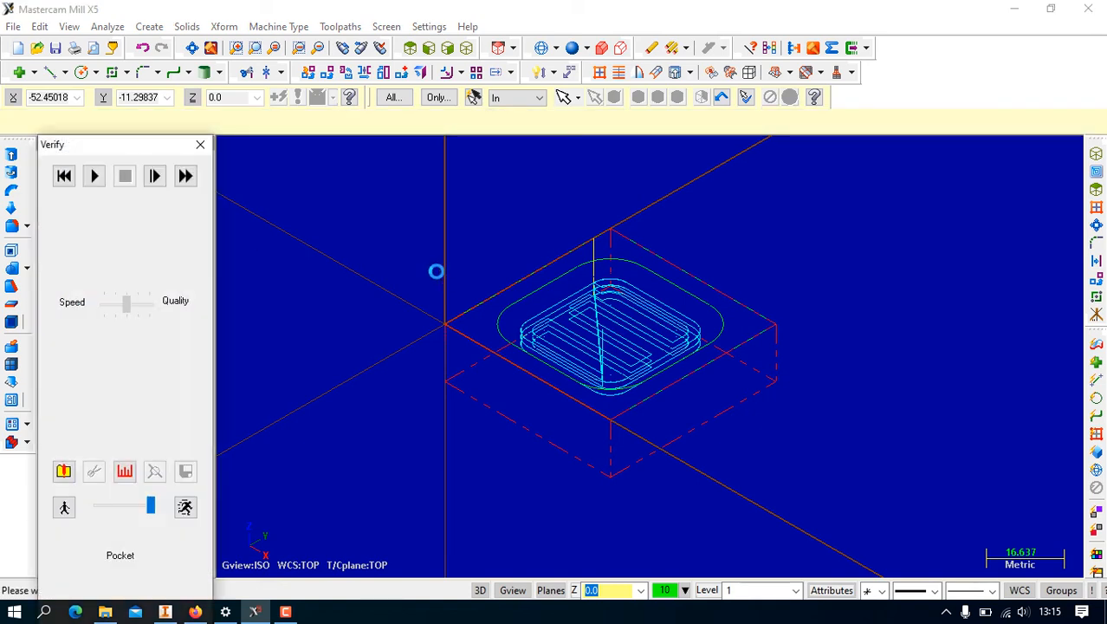
{"action": "left_click", "coordinate": [94, 175]}
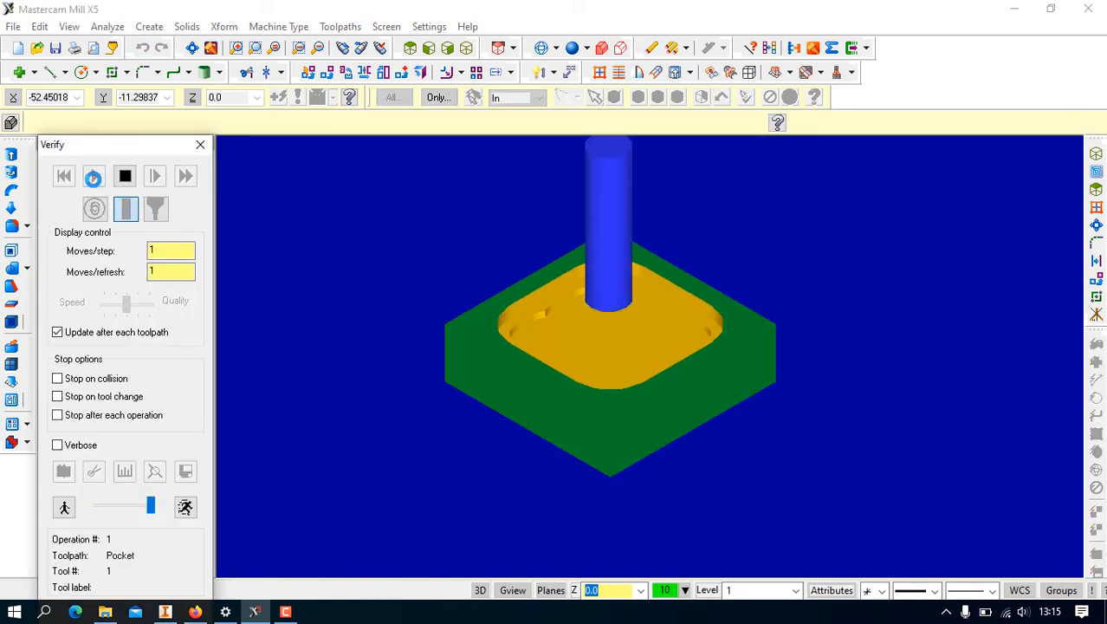
{"action": "left_click", "coordinate": [200, 147]}
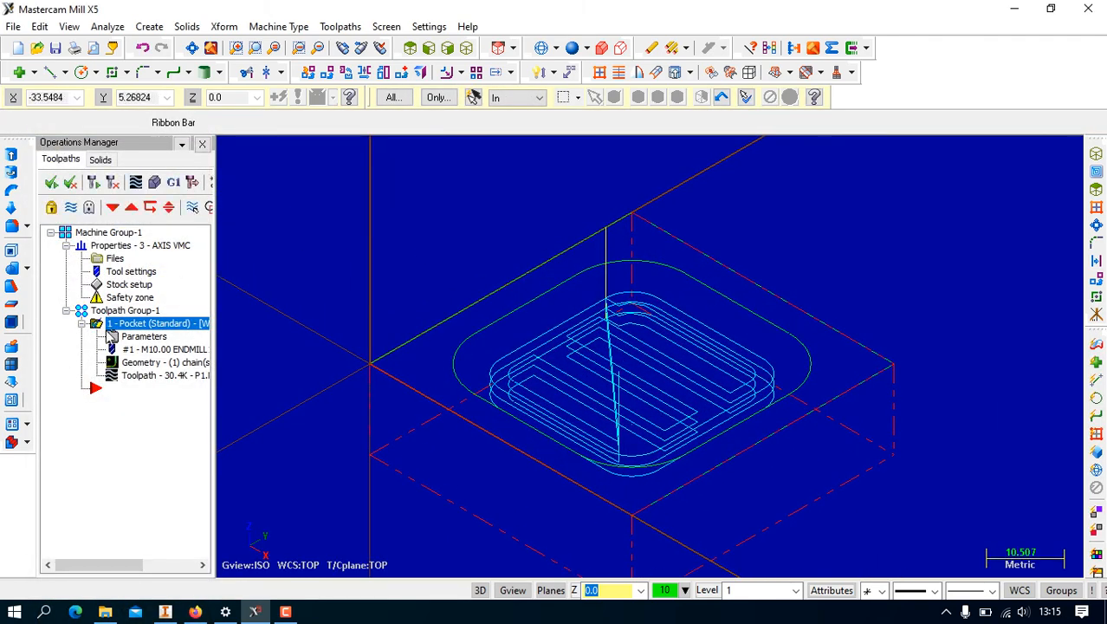
Rerun the Verify simulation at a slower speed on the enlarged block, and close it at the end
{"action": "left_click", "coordinate": [154, 182]}
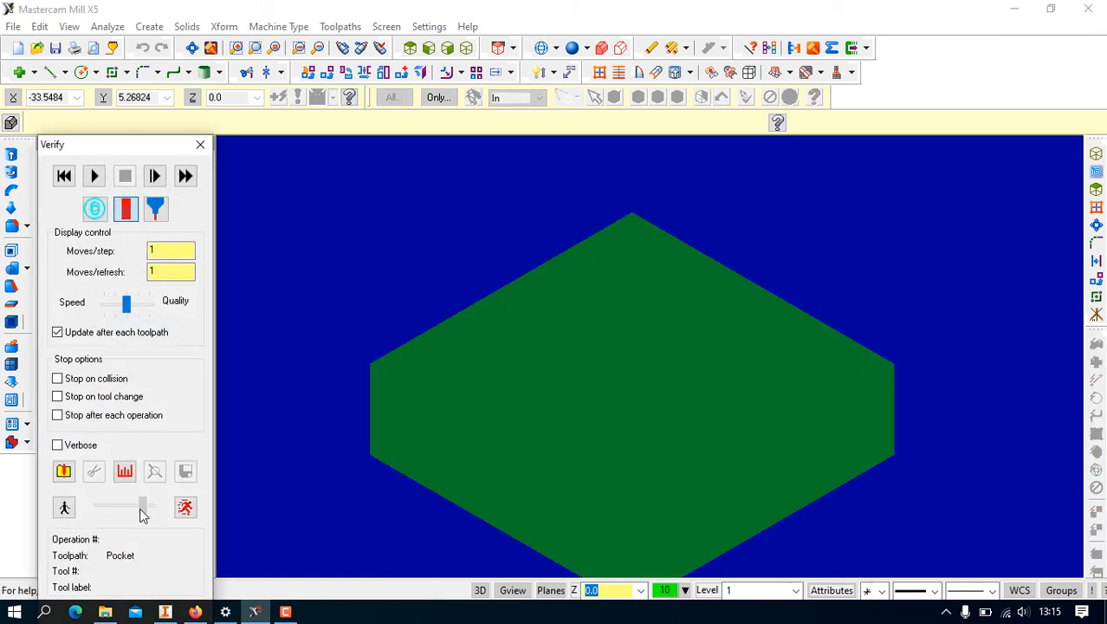
{"action": "left_click", "coordinate": [93, 177]}
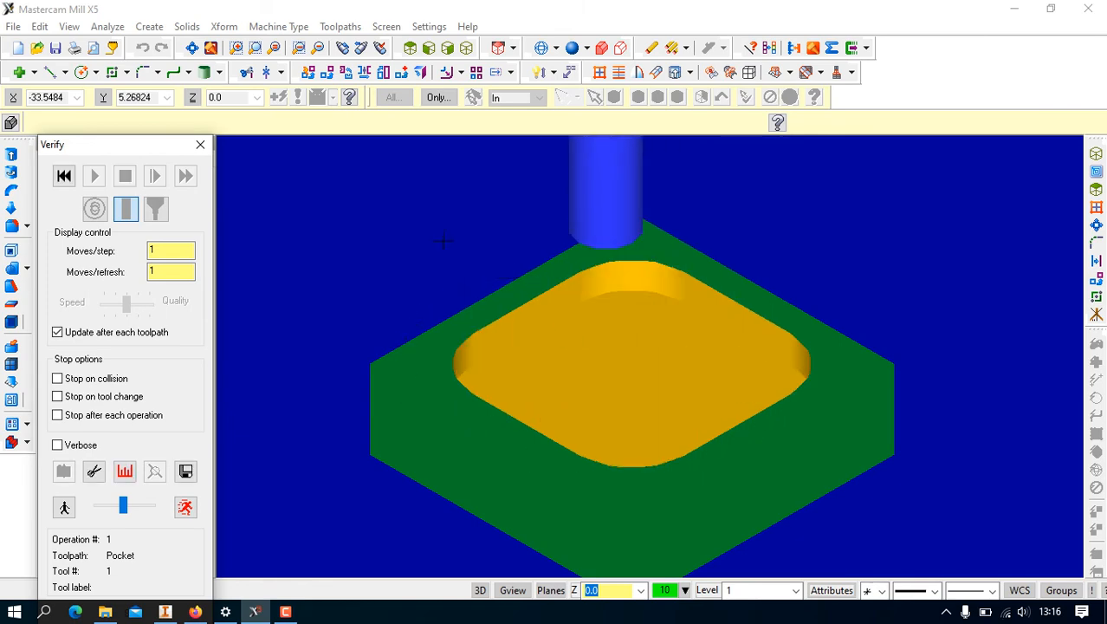
{"action": "left_click", "coordinate": [200, 146]}
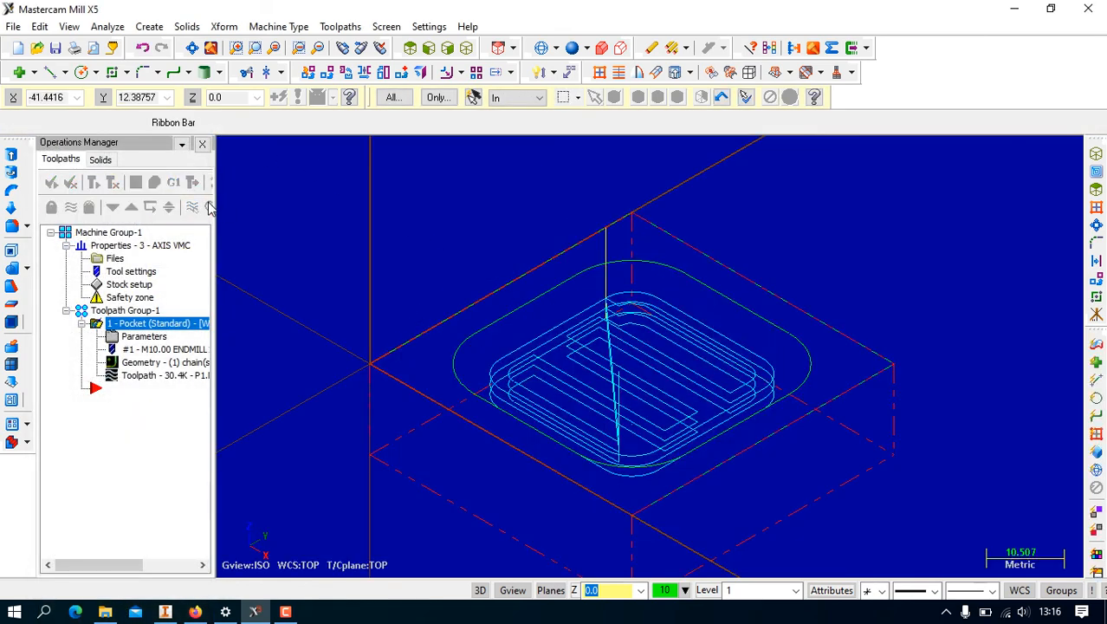
Change the pocket operation's roughing cutting method to One Way and regenerate its toolpath
{"action": "left_click", "coordinate": [137, 336]}
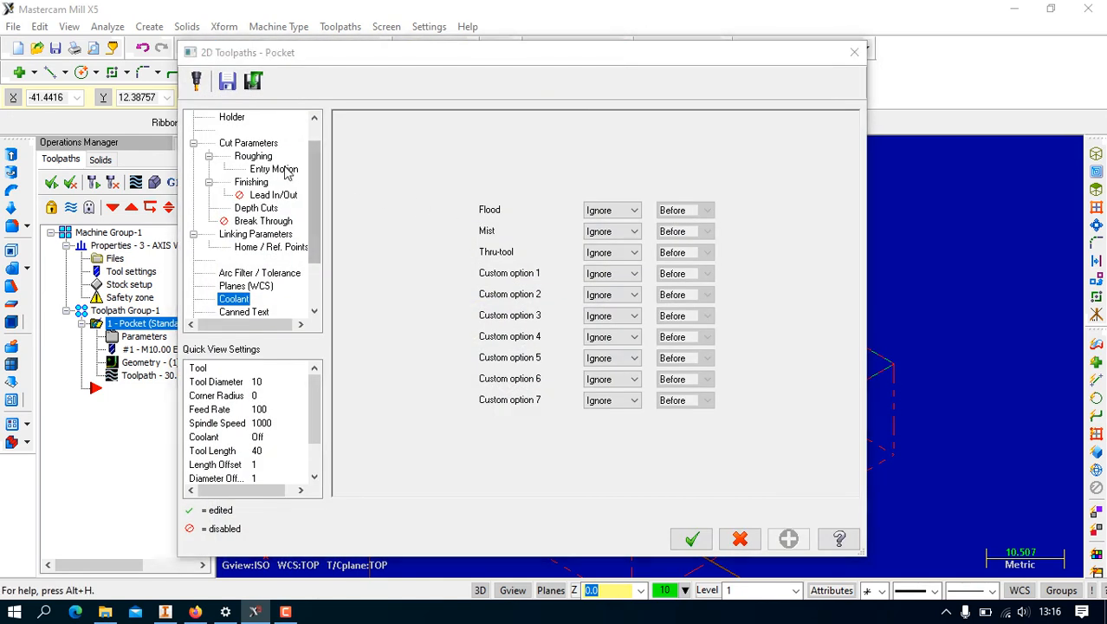
{"action": "left_click", "coordinate": [252, 143]}
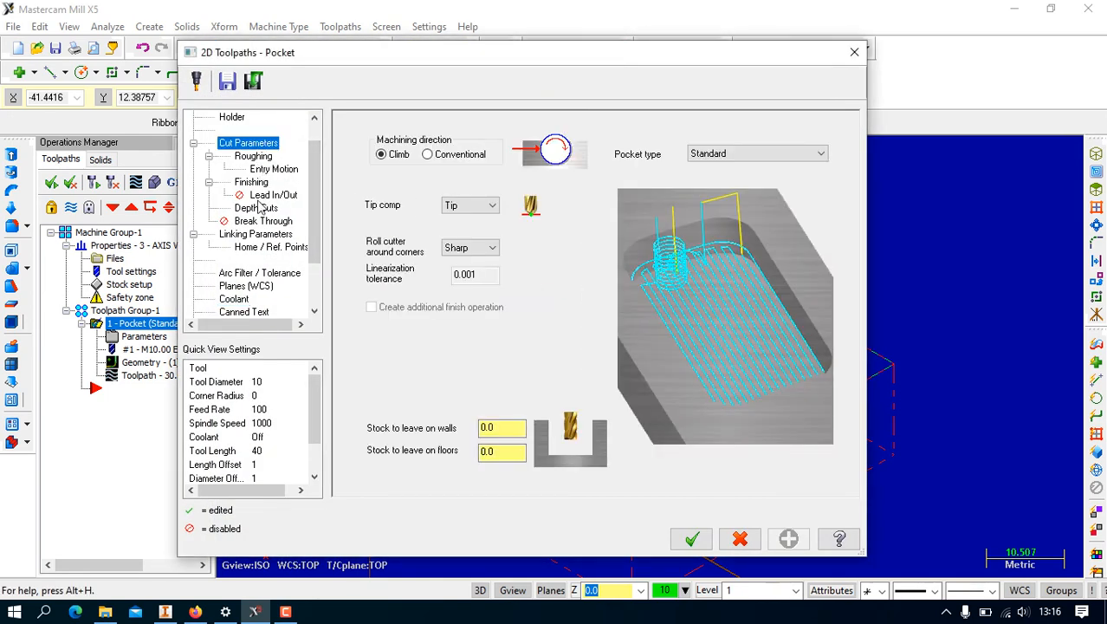
{"action": "left_click", "coordinate": [255, 235]}
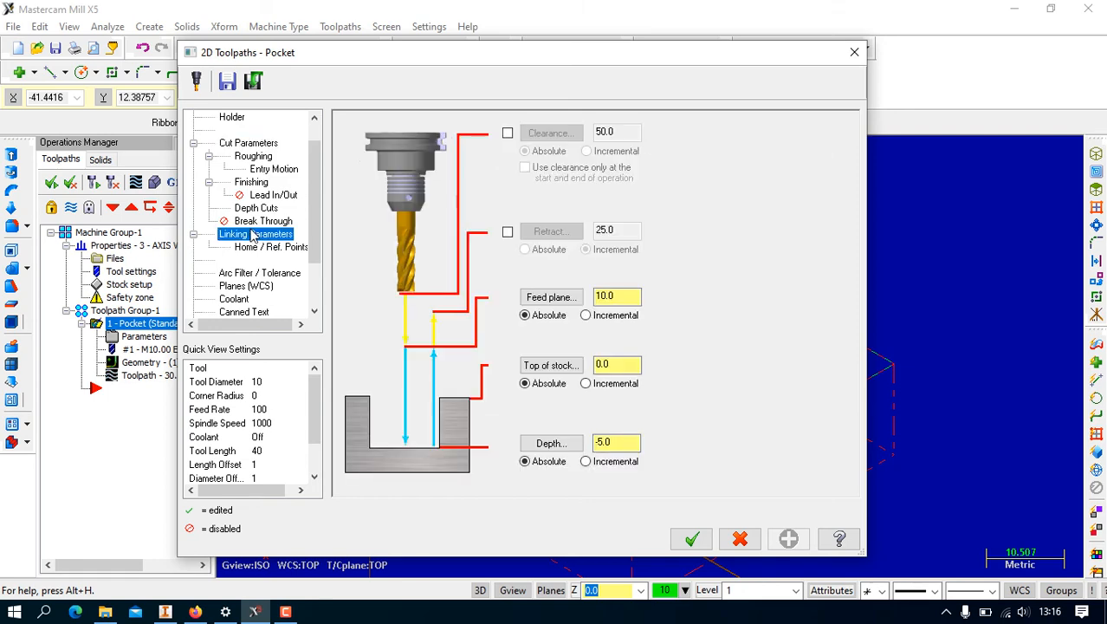
{"action": "left_click", "coordinate": [255, 157]}
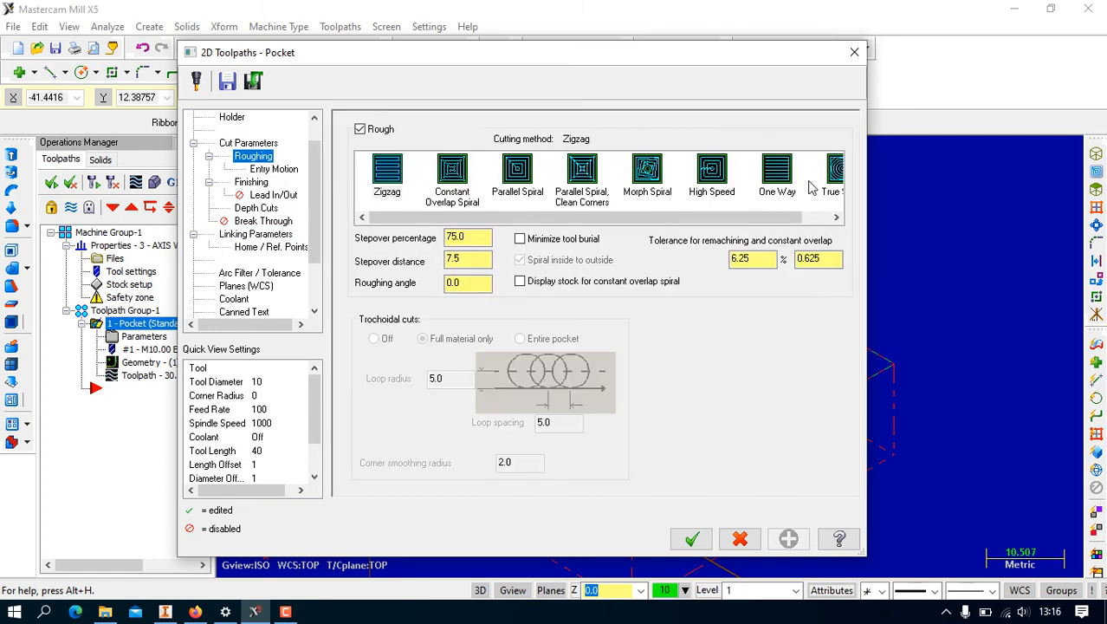
{"action": "left_click", "coordinate": [779, 177]}
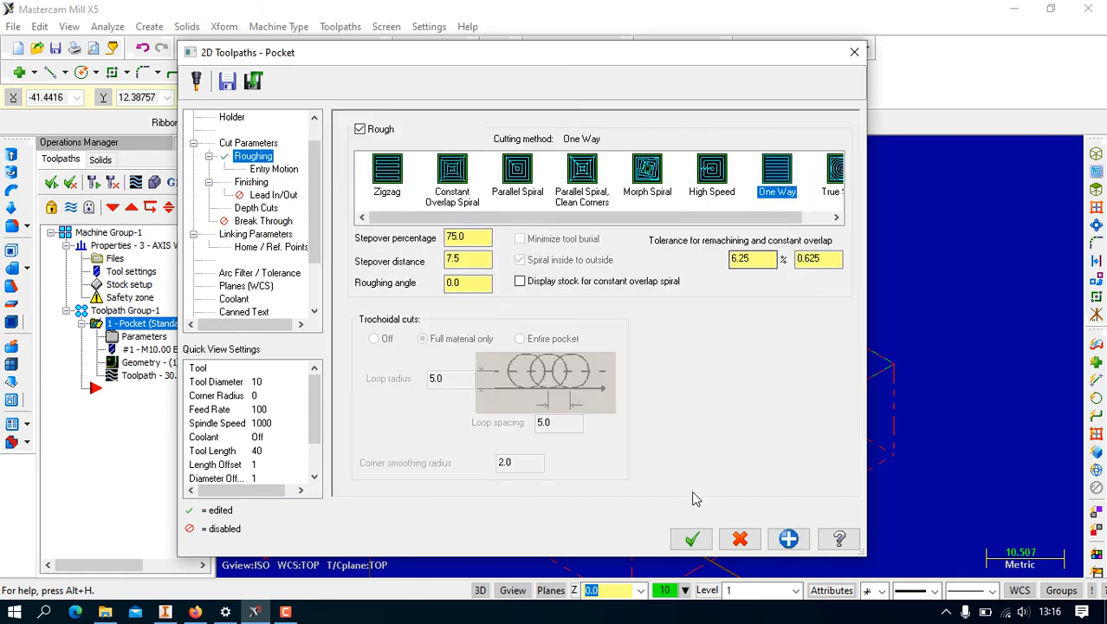
{"action": "left_click", "coordinate": [692, 538]}
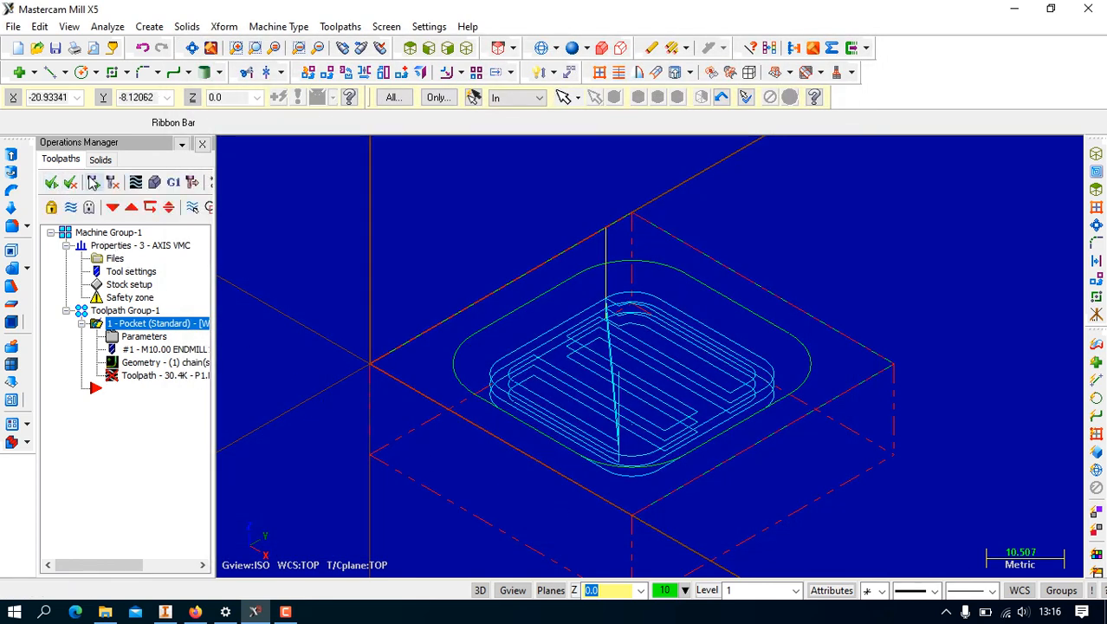
{"action": "left_click", "coordinate": [93, 182]}
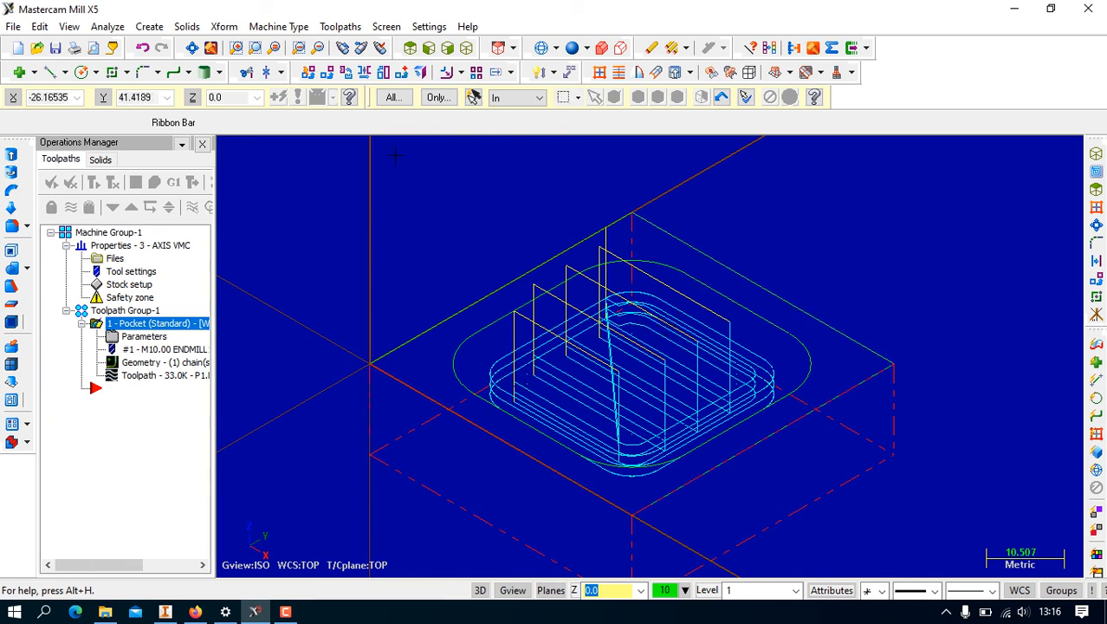
Simulate the One Way pocket toolpath with Verify, and close the simulation when the cut is complete
{"action": "left_click", "coordinate": [156, 182]}
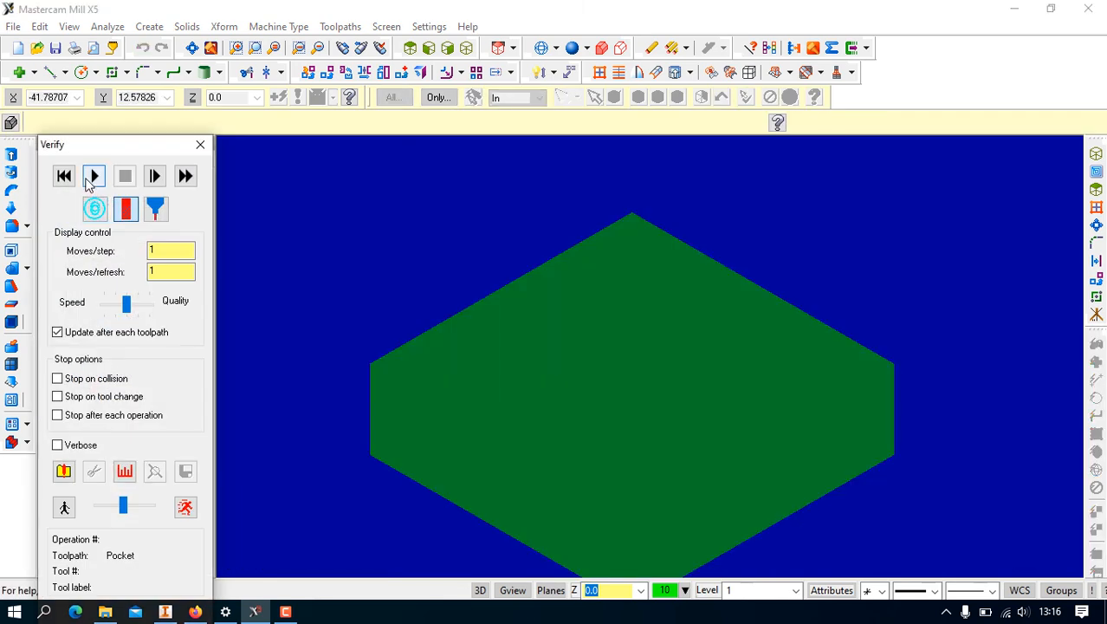
{"action": "left_click", "coordinate": [93, 176]}
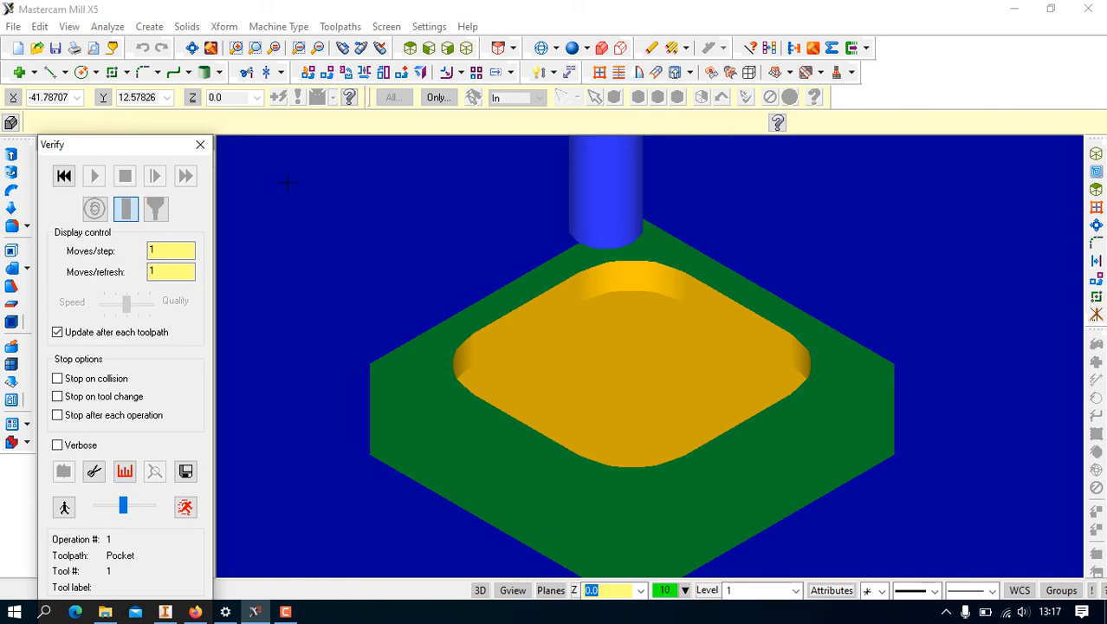
{"action": "left_click", "coordinate": [200, 144]}
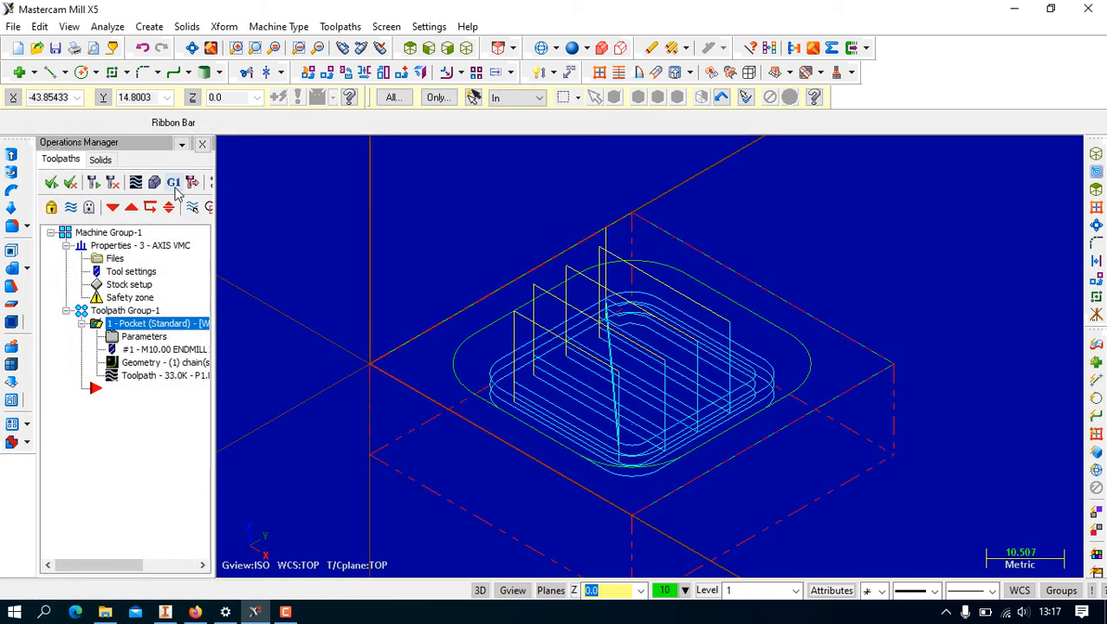
Post-process the pocket operation to an NC file and save it as P1.NC in the CAM folder on drive D
{"action": "left_click", "coordinate": [174, 183]}
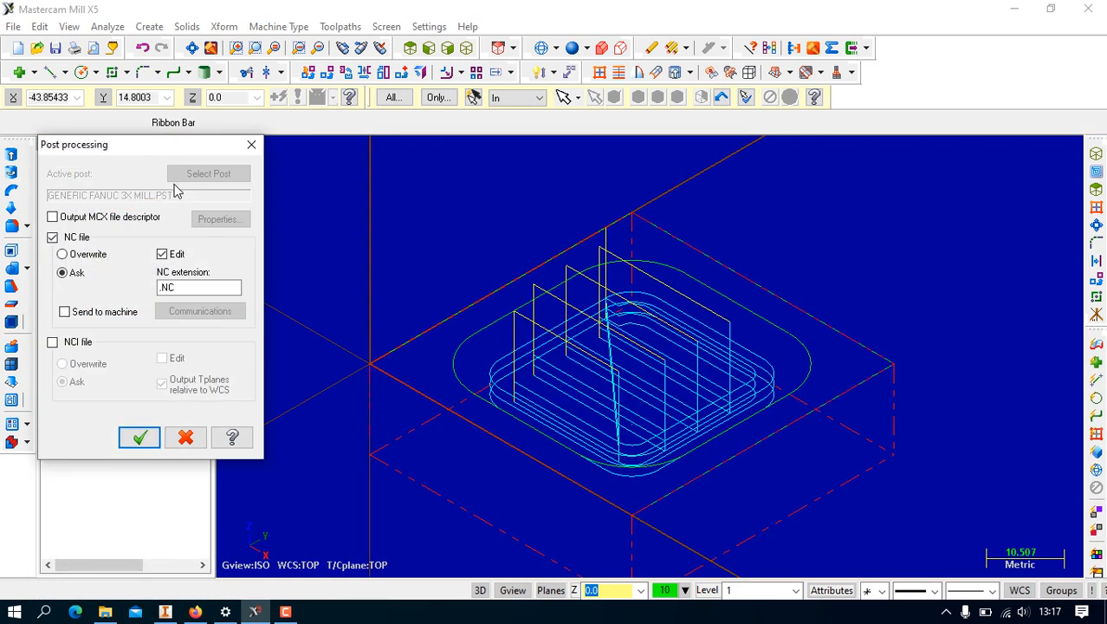
{"action": "left_click", "coordinate": [139, 438]}
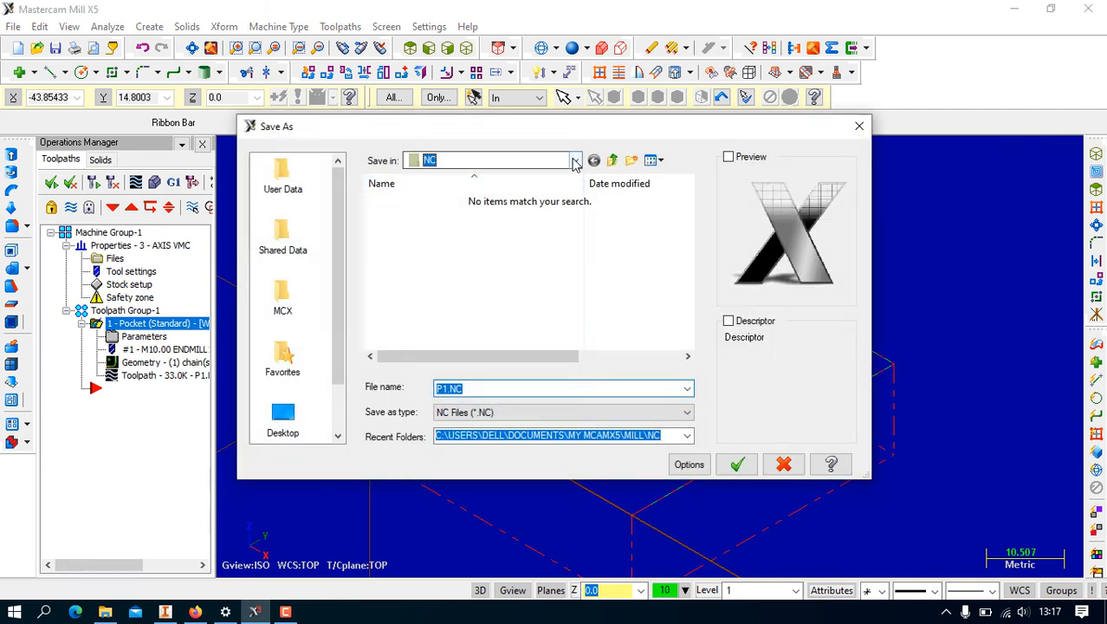
{"action": "left_click", "coordinate": [579, 164]}
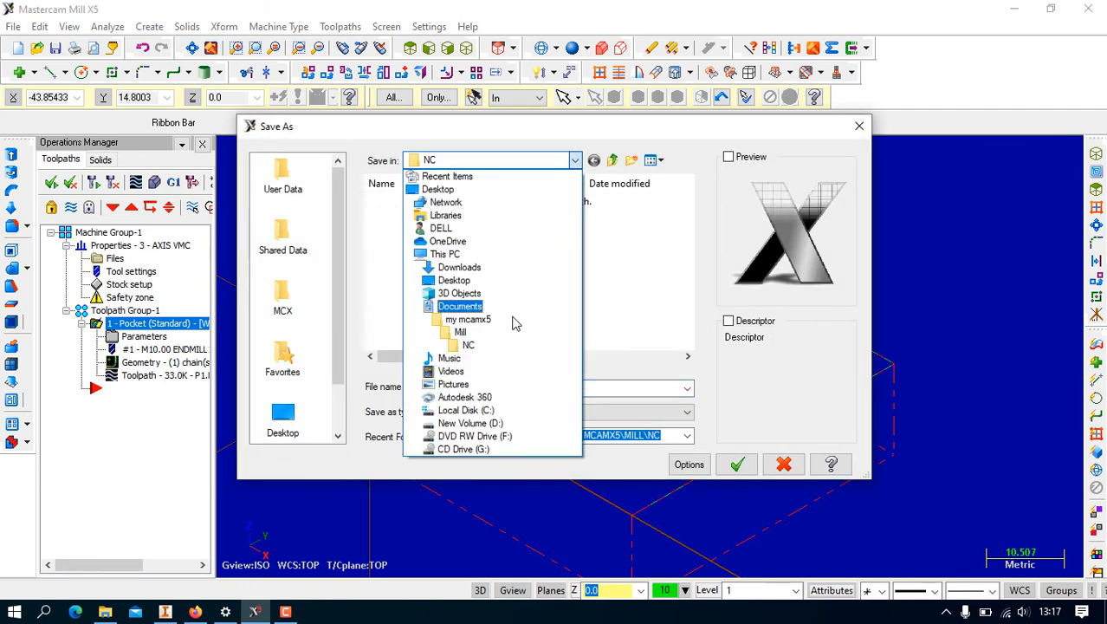
{"action": "left_click", "coordinate": [511, 420]}
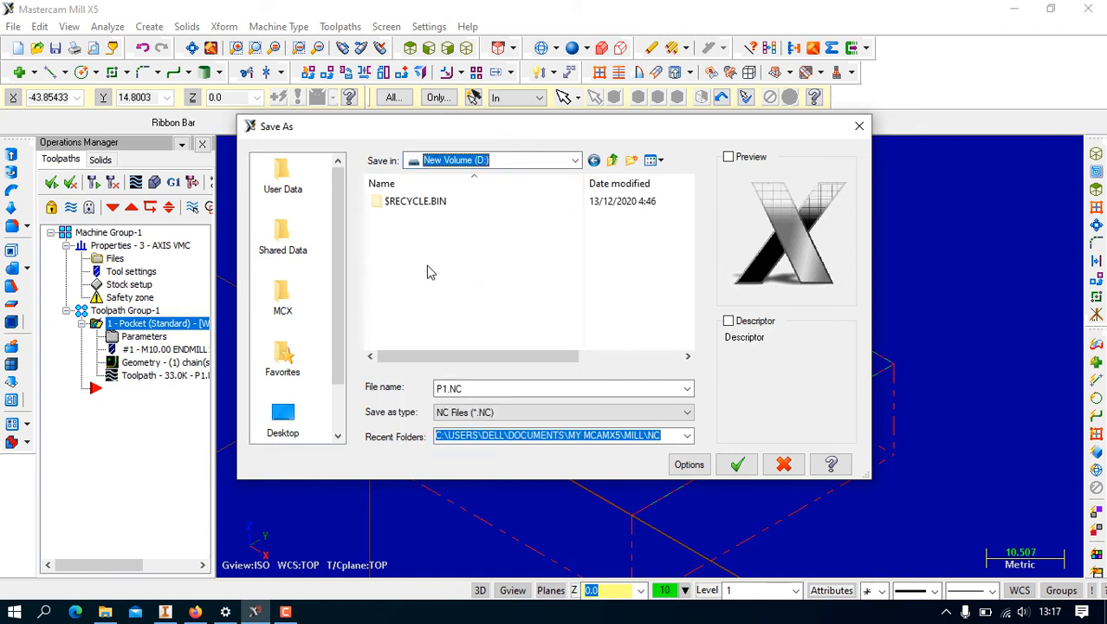
{"action": "double_click", "coordinate": [397, 278]}
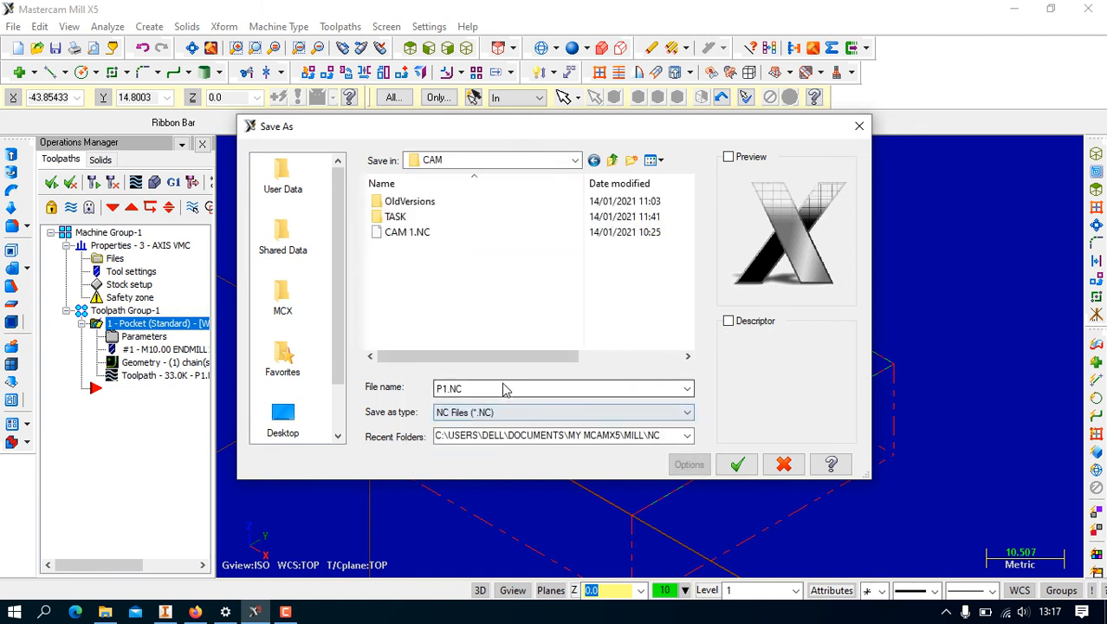
{"action": "left_click", "coordinate": [736, 465]}
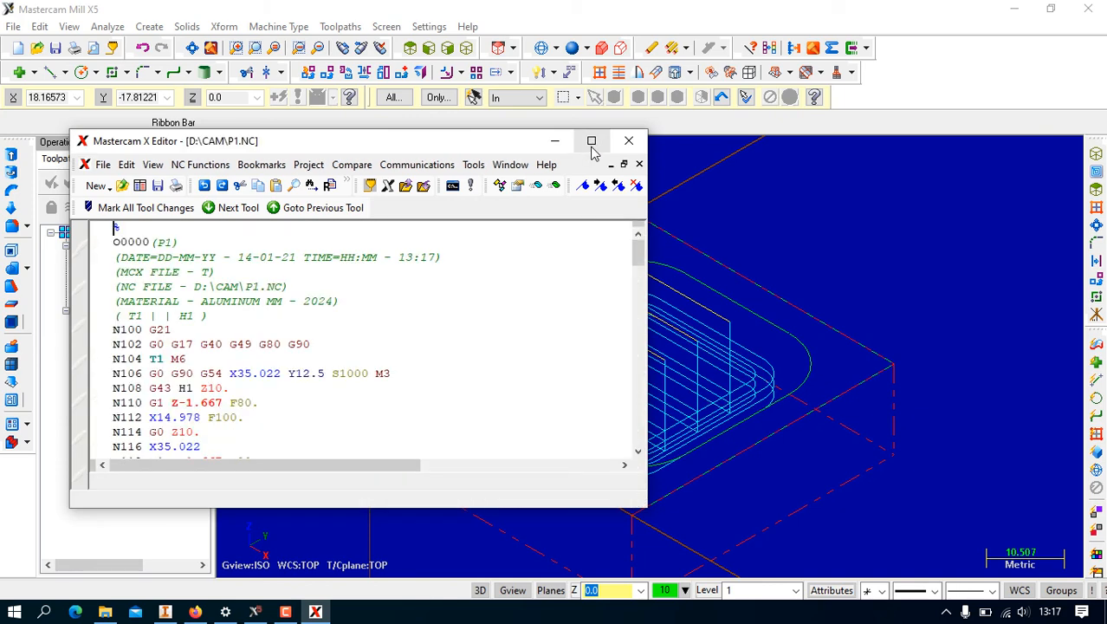
Review the generated G-code of P1.NC in the maximized Mastercam X Editor, and return to the Mastercam Mill window
{"action": "left_click", "coordinate": [591, 140]}
{"action": "left_click", "coordinate": [594, 150]}
{"action": "scroll", "coordinate": [559, 171], "scroll_direction": "down", "scroll_amount": 9}
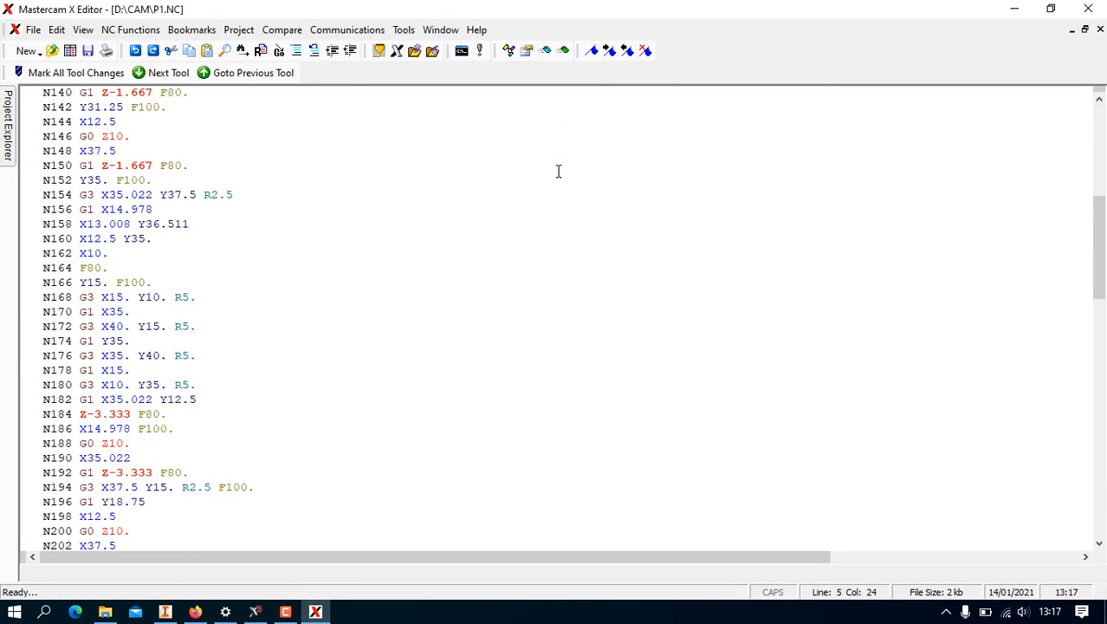
{"action": "scroll", "coordinate": [559, 171], "scroll_direction": "down", "scroll_amount": 6}
{"action": "scroll", "coordinate": [558, 171], "scroll_direction": "up", "scroll_amount": 6}
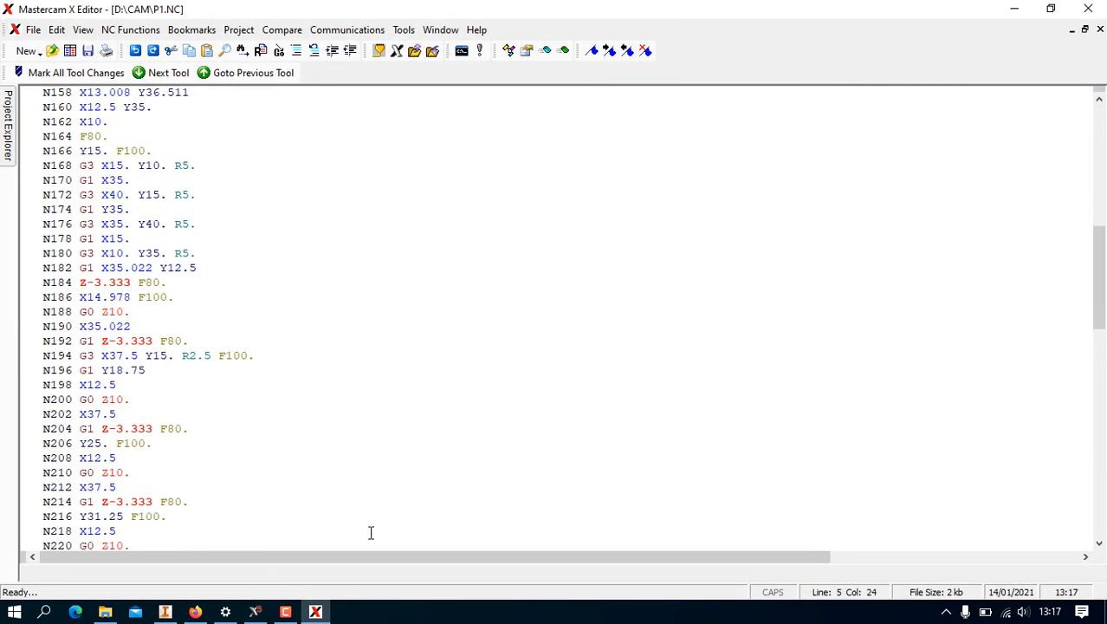
{"action": "left_click", "coordinate": [257, 613]}
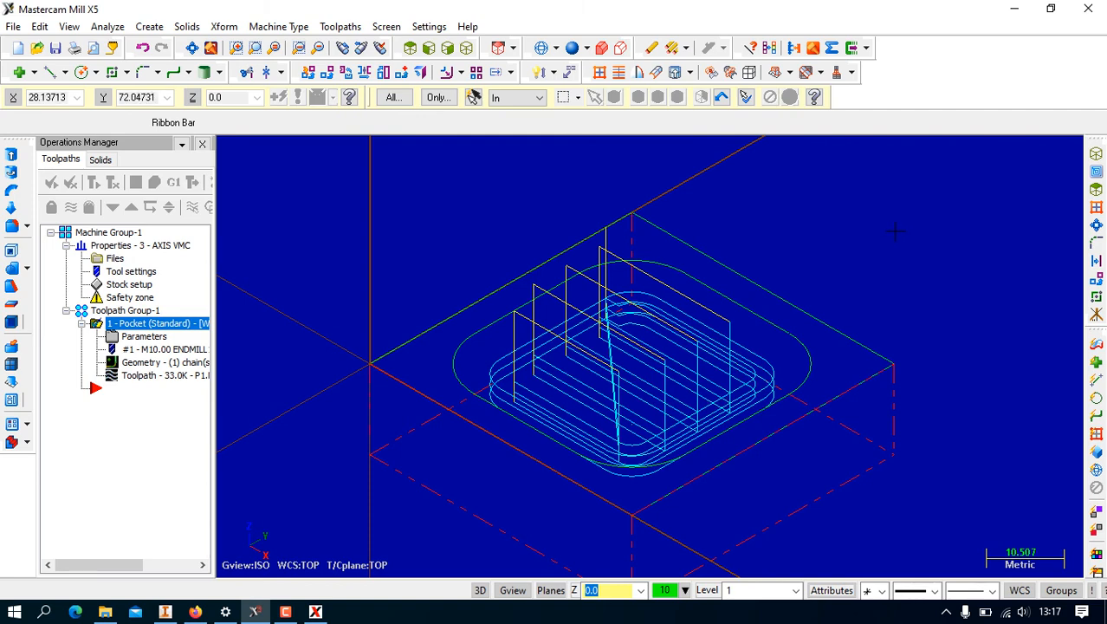